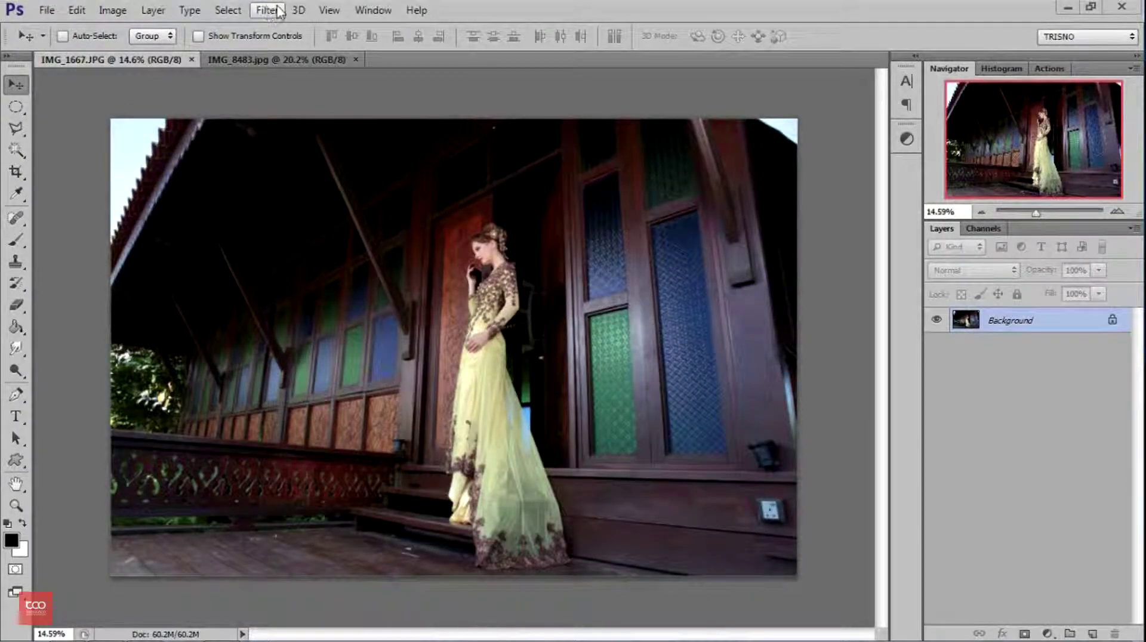
Step: Show the Filter menu's list of filters for the porch portrait IMG_1667.JPG
click(278, 11)
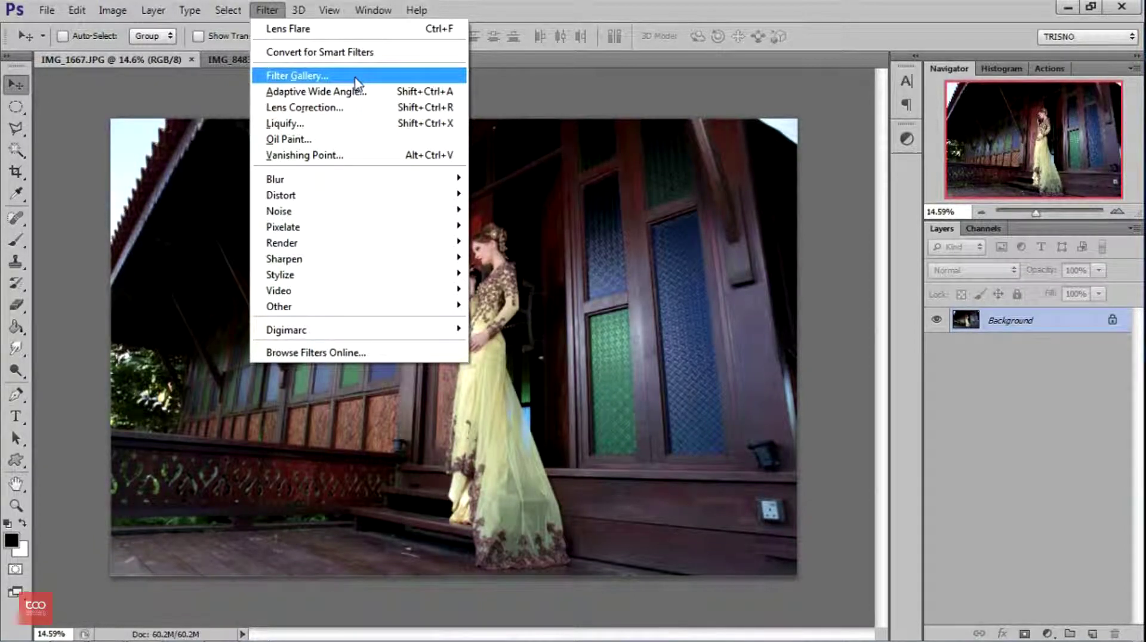
Step: Launch Filter Gallery and zoom its preview out to 12.5% to fit the whole photo
click(356, 76)
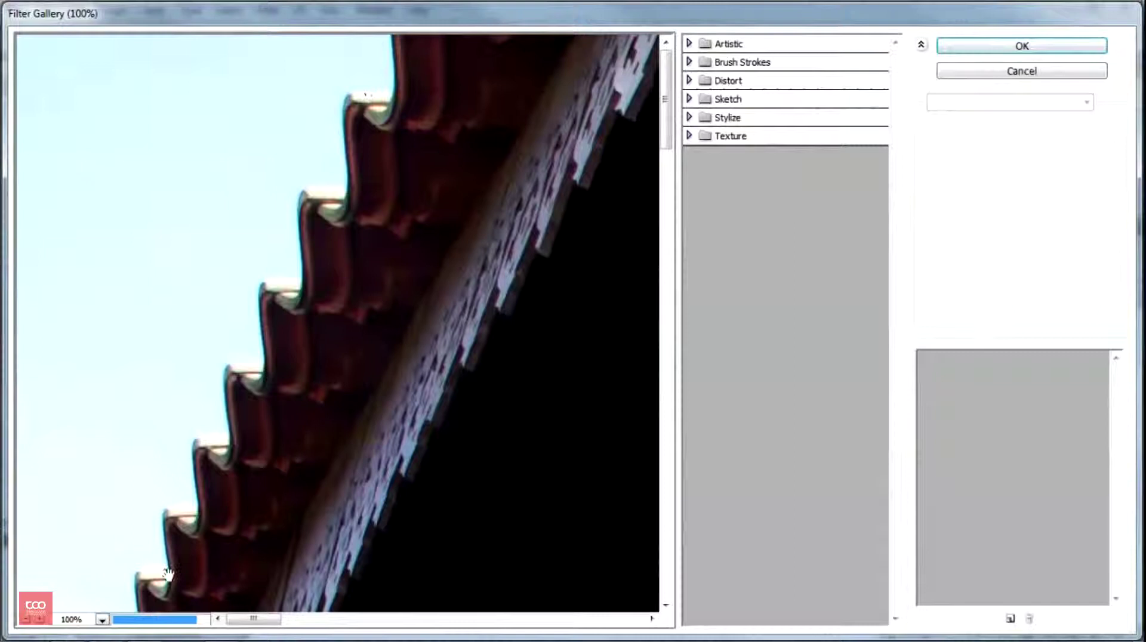
click(27, 621)
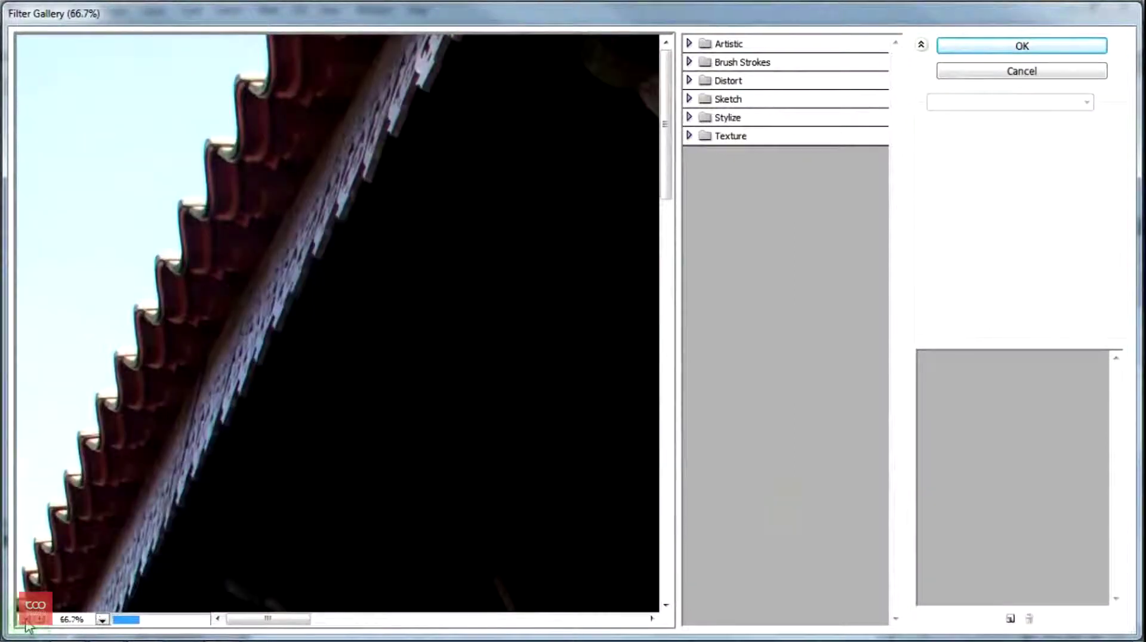
click(26, 621)
click(27, 621)
click(27, 621)
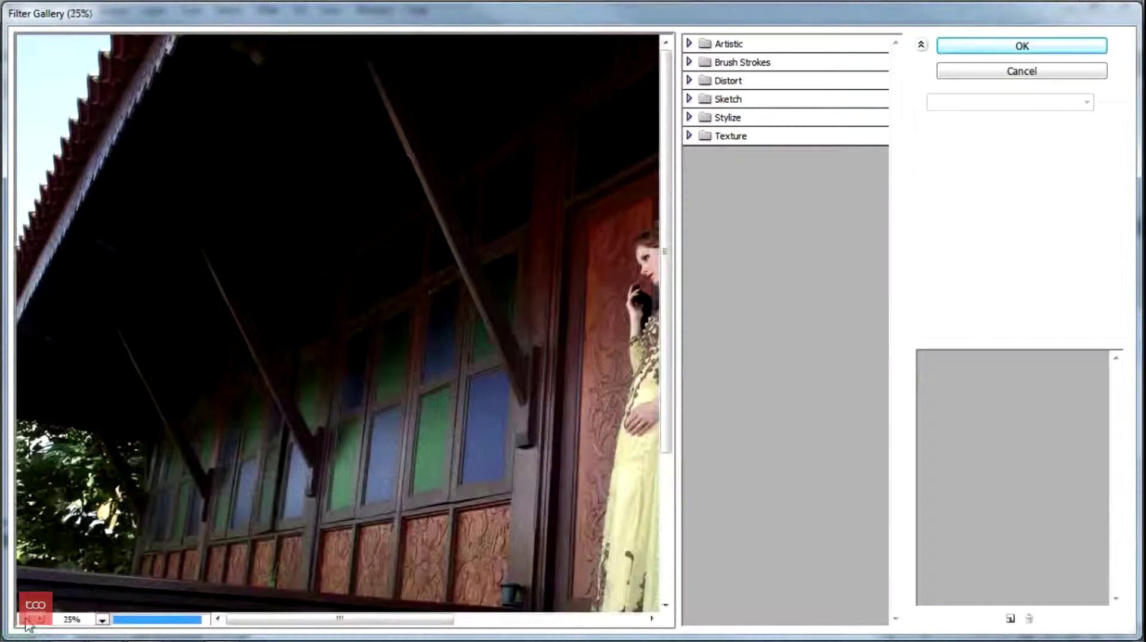
click(26, 621)
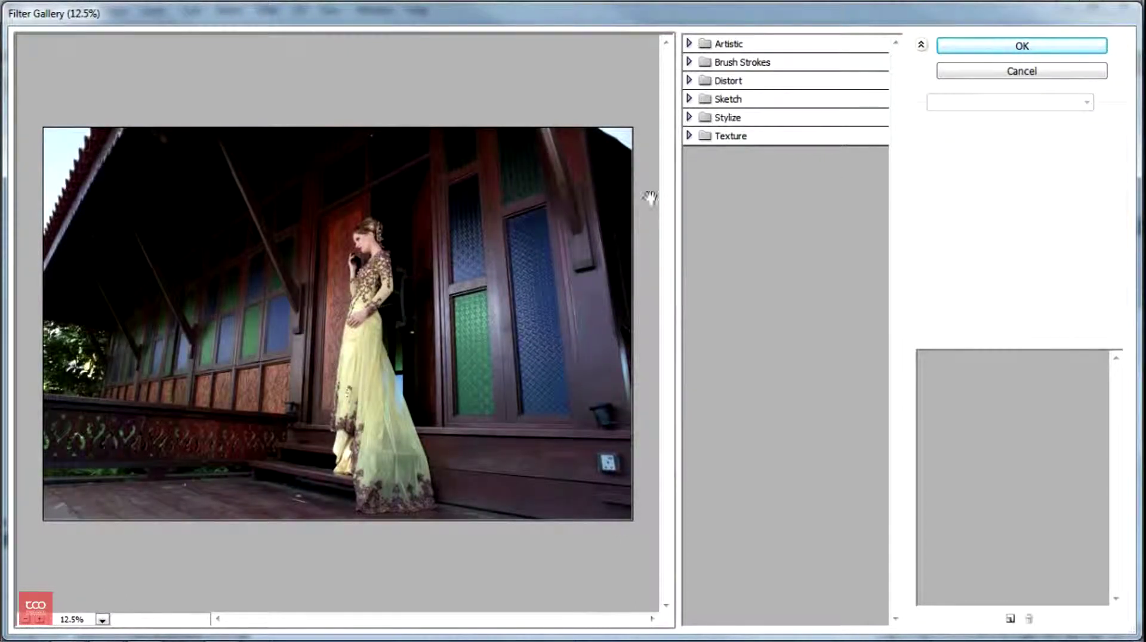
Step: Expand the Artistic, Brush Strokes and Distort filter folders
click(691, 44)
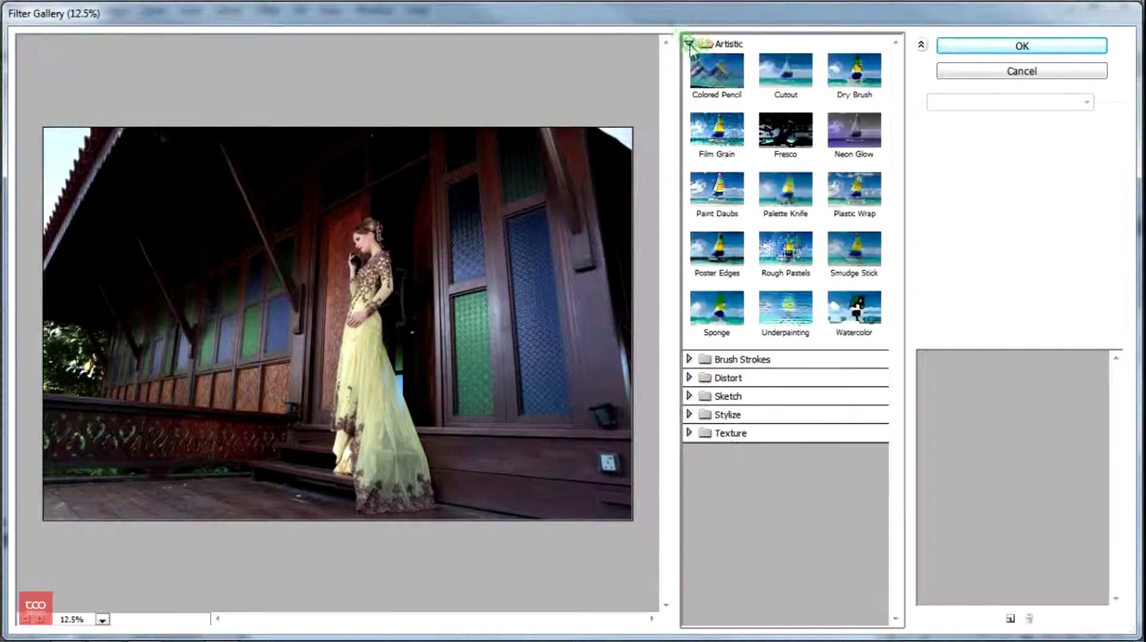
click(690, 359)
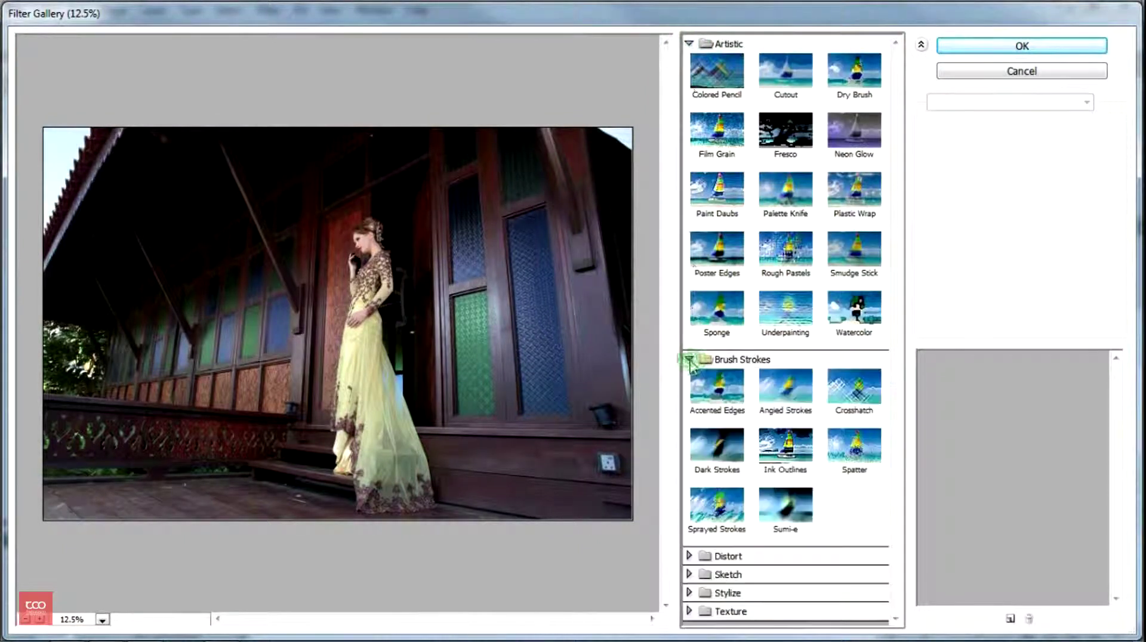
click(689, 556)
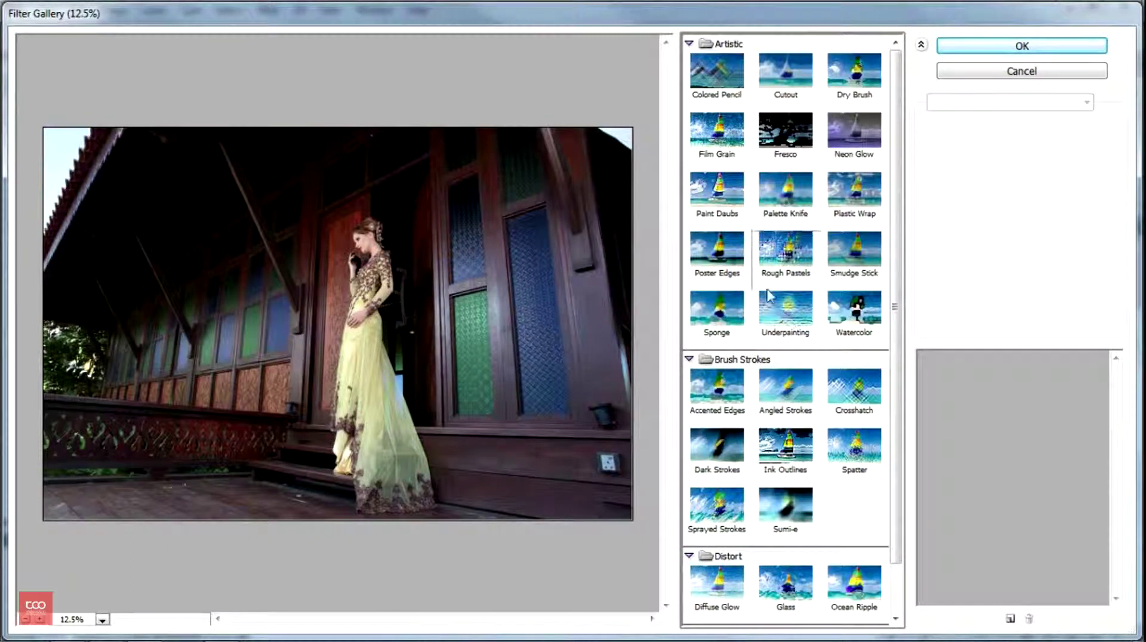
Step: Preview Film Grain at Grain 6, Highlight Area 3 and reduced Intensity, then cancel the gallery
click(733, 151)
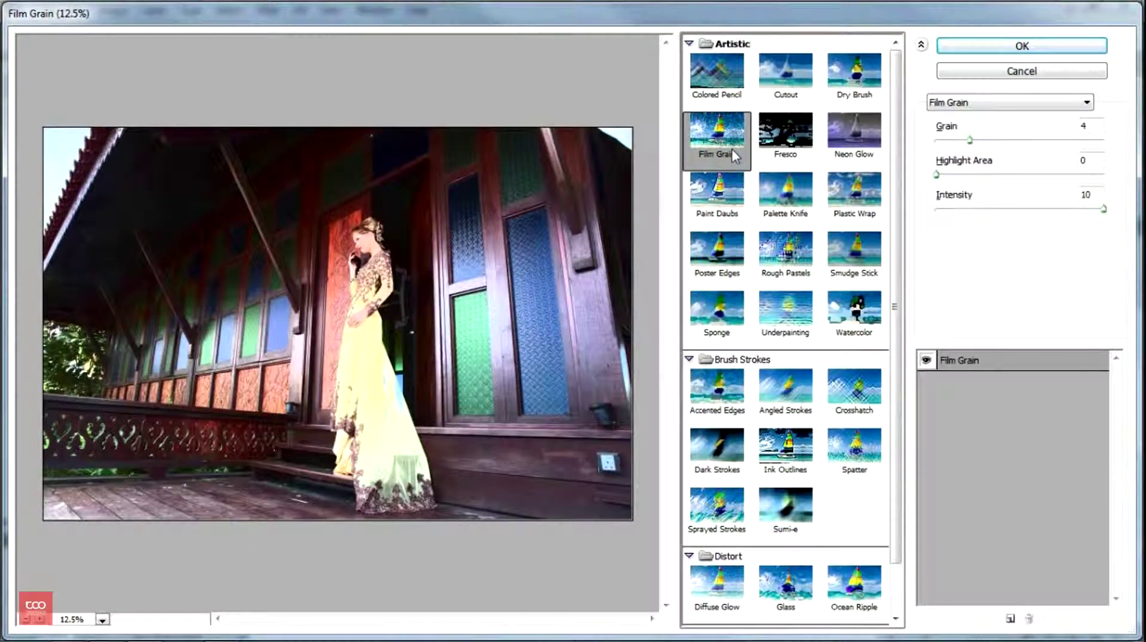
click(970, 140)
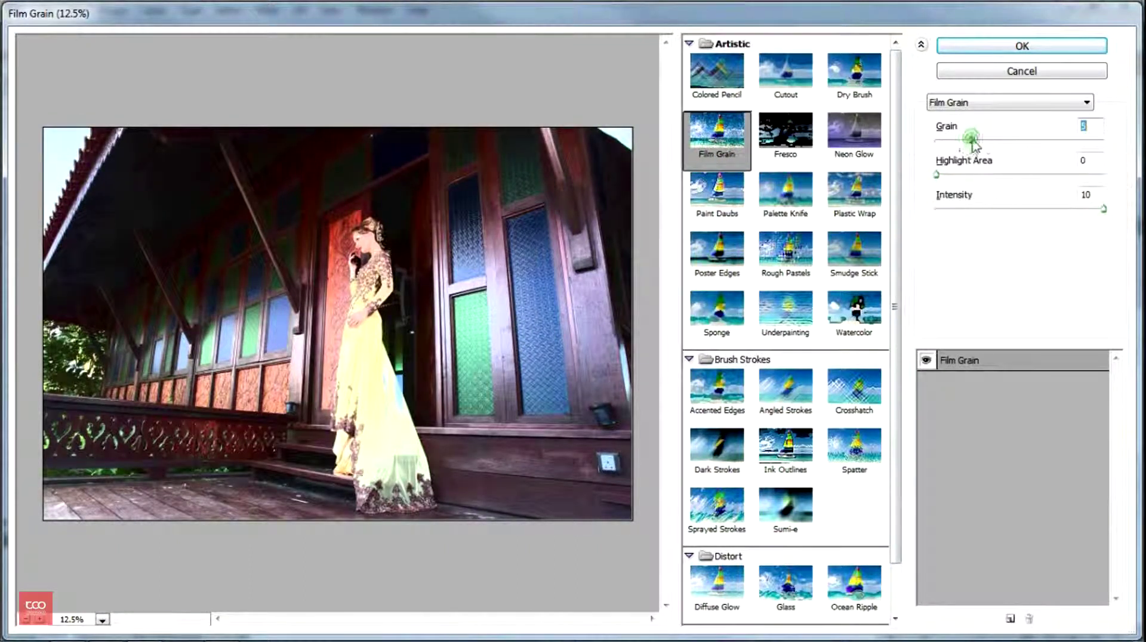
drag(971, 140, 987, 140)
mouse_move(937, 174)
mouse_down()
mouse_move(971, 174)
mouse_move(961, 175)
mouse_up()
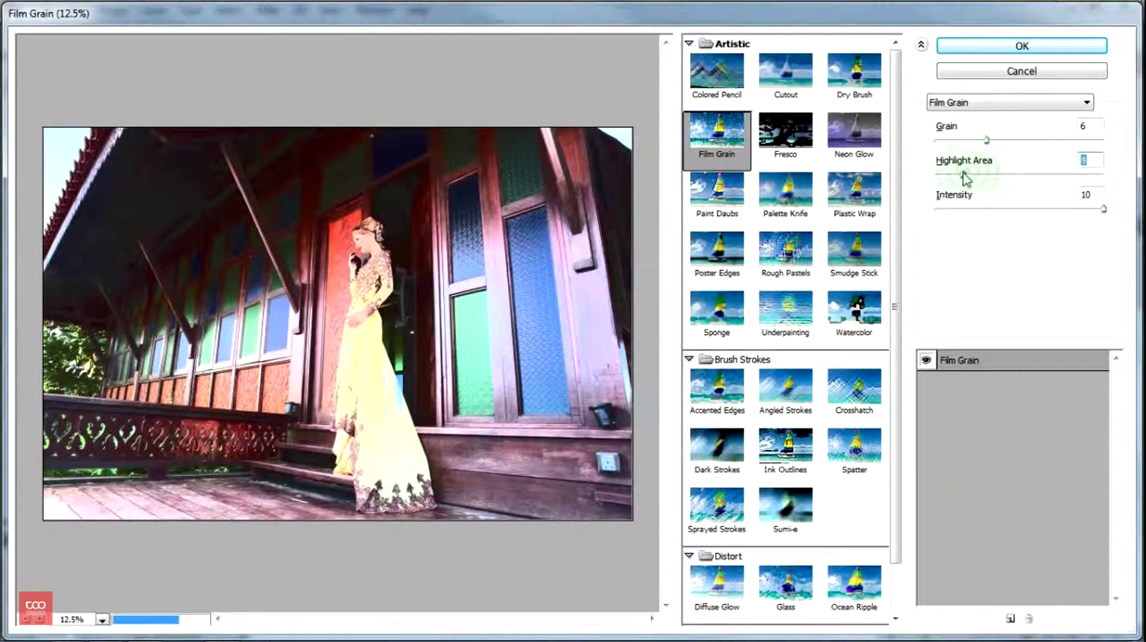
click(1103, 209)
drag(1101, 208, 1004, 209)
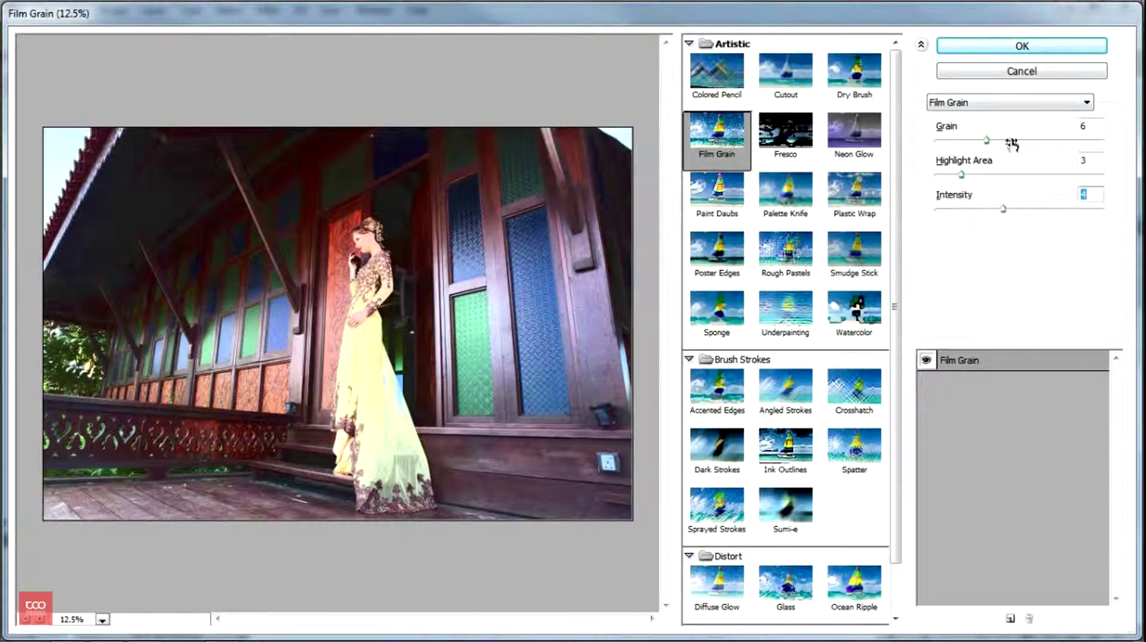
click(1011, 75)
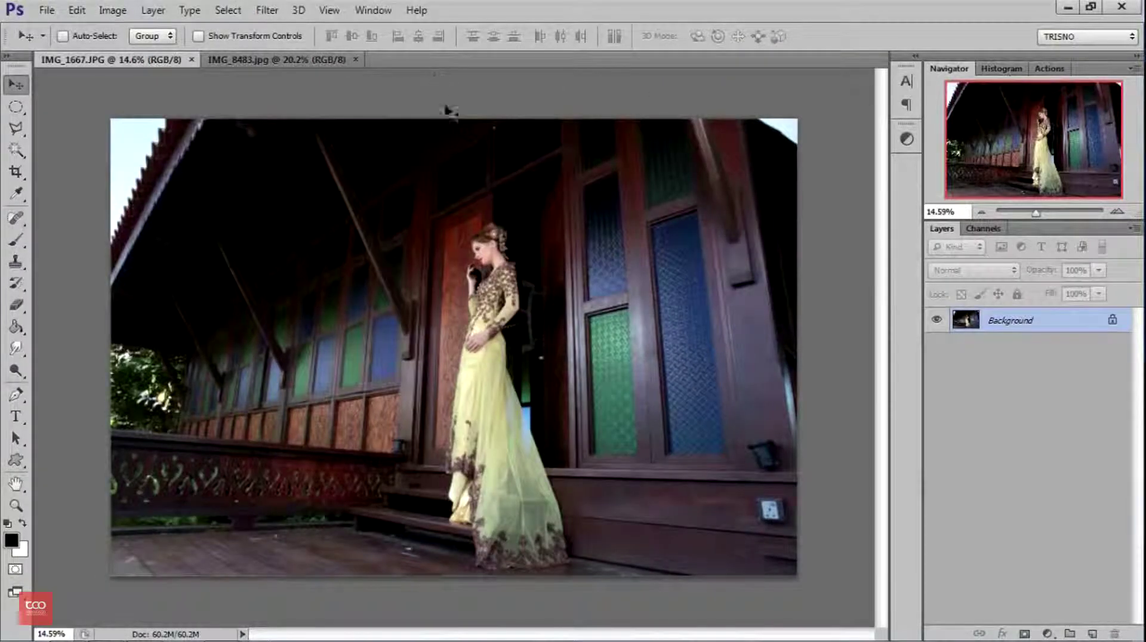
Step: Show the Filter menu's Noise submenu with Add Noise and Reduce Noise
click(266, 10)
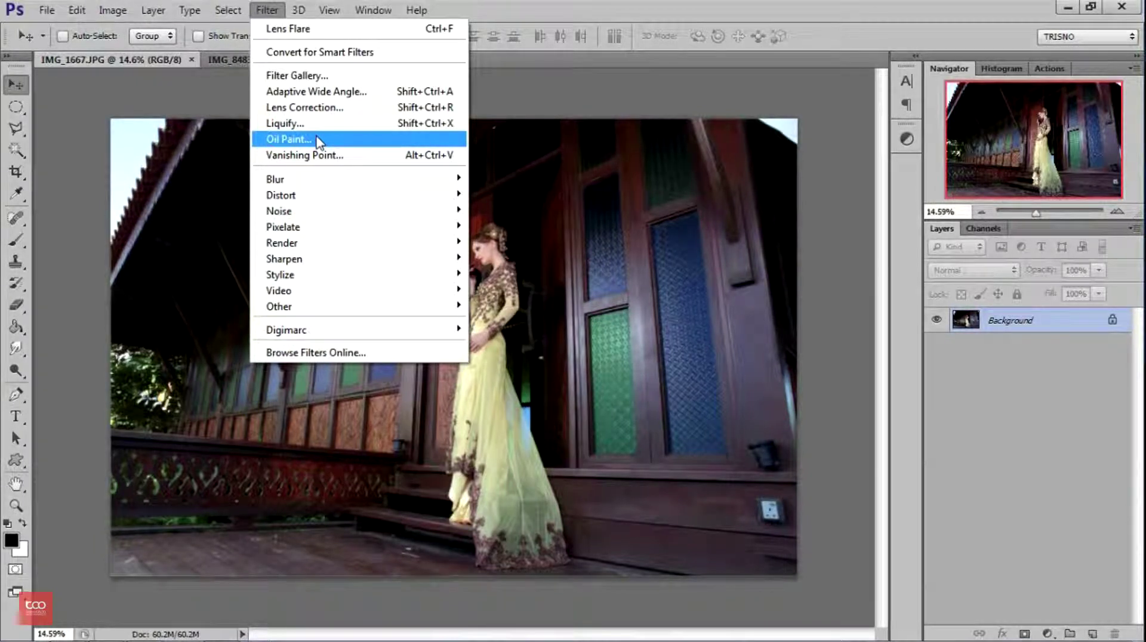
mouse_move(358, 210)
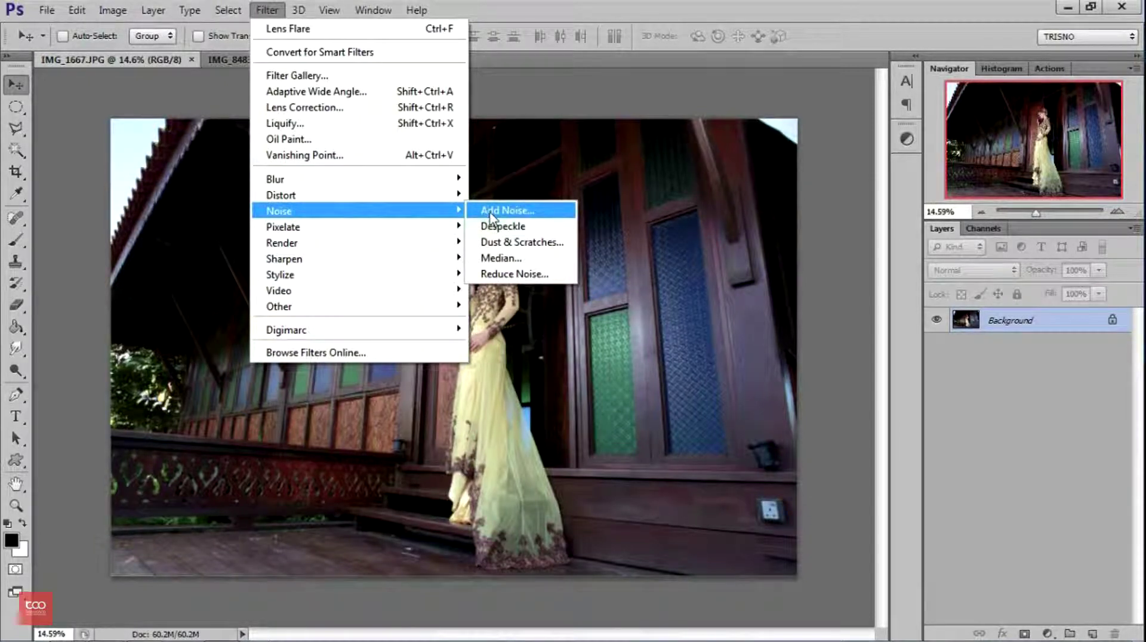
click(492, 212)
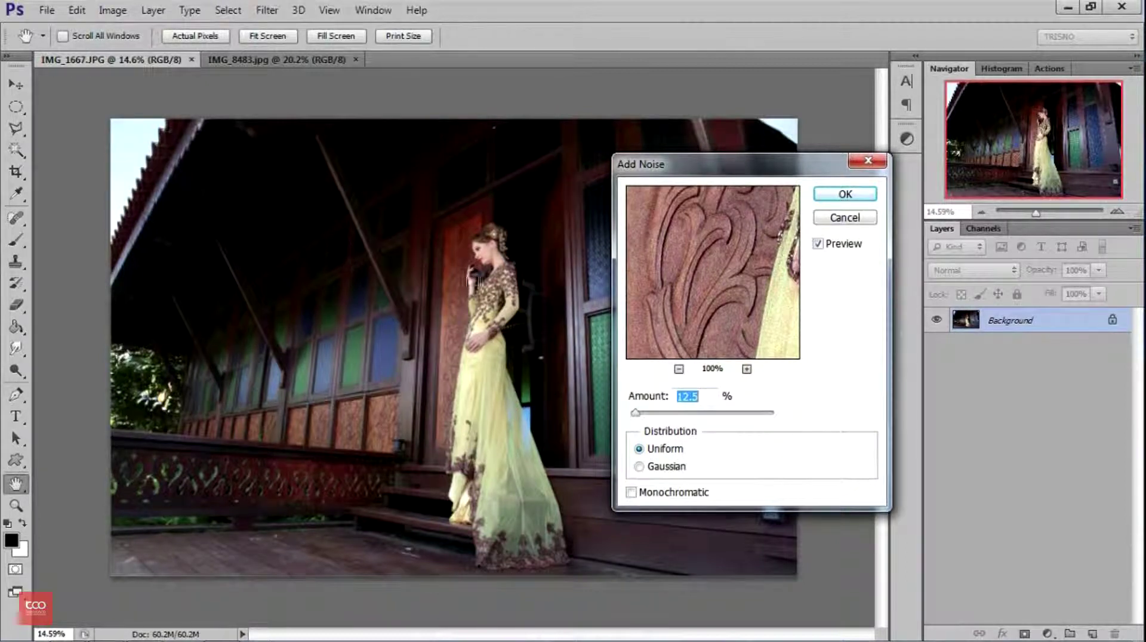
drag(635, 412, 665, 413)
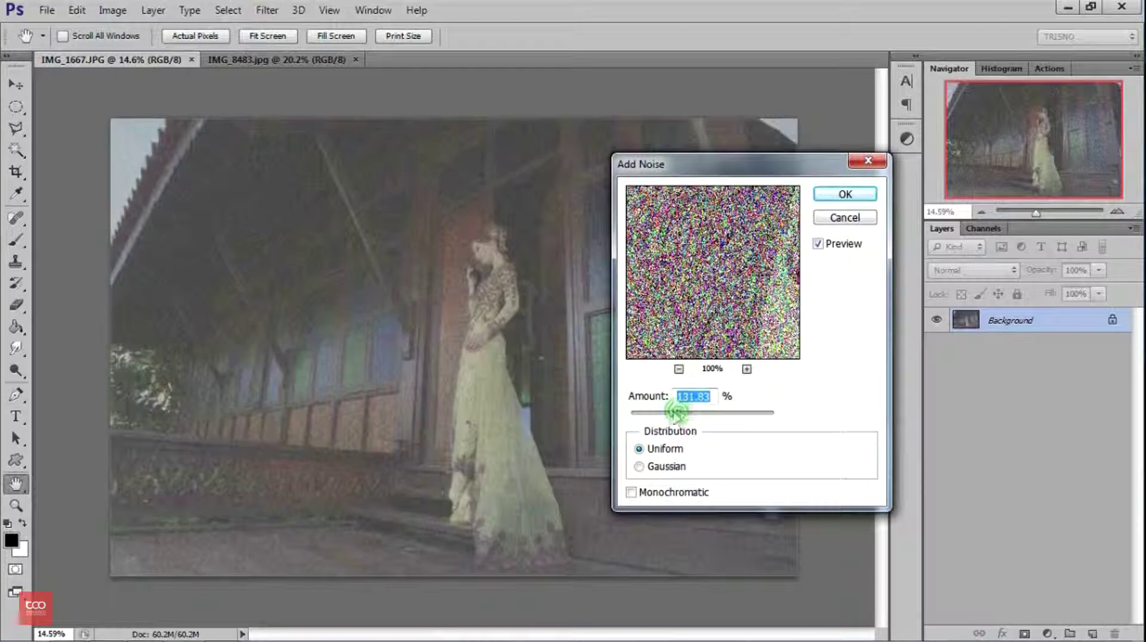
drag(665, 413, 659, 414)
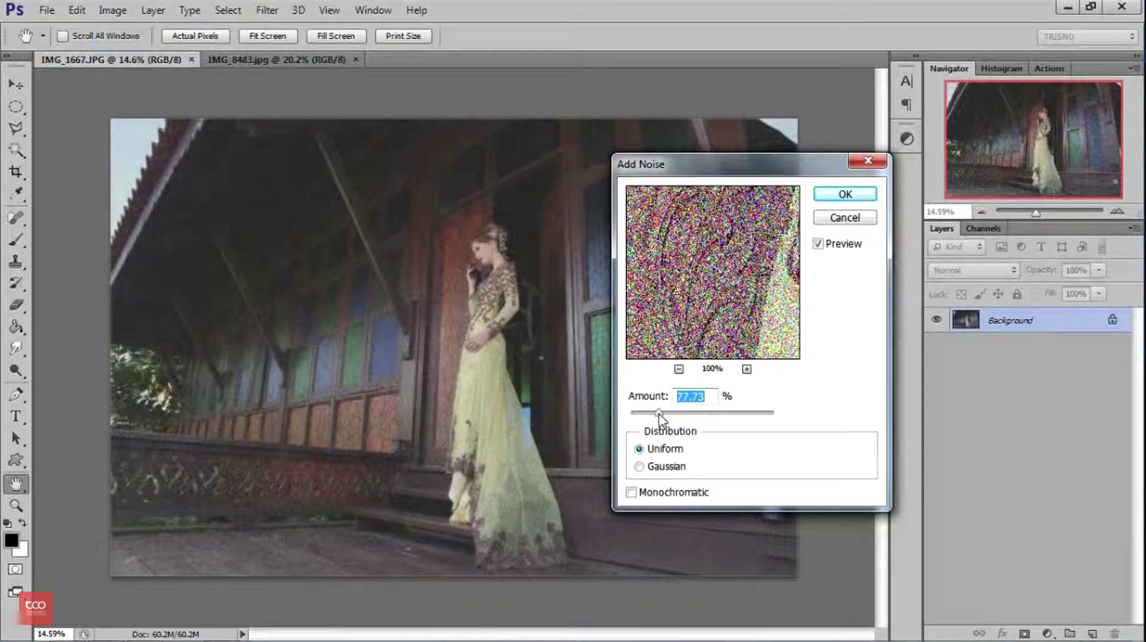
click(639, 466)
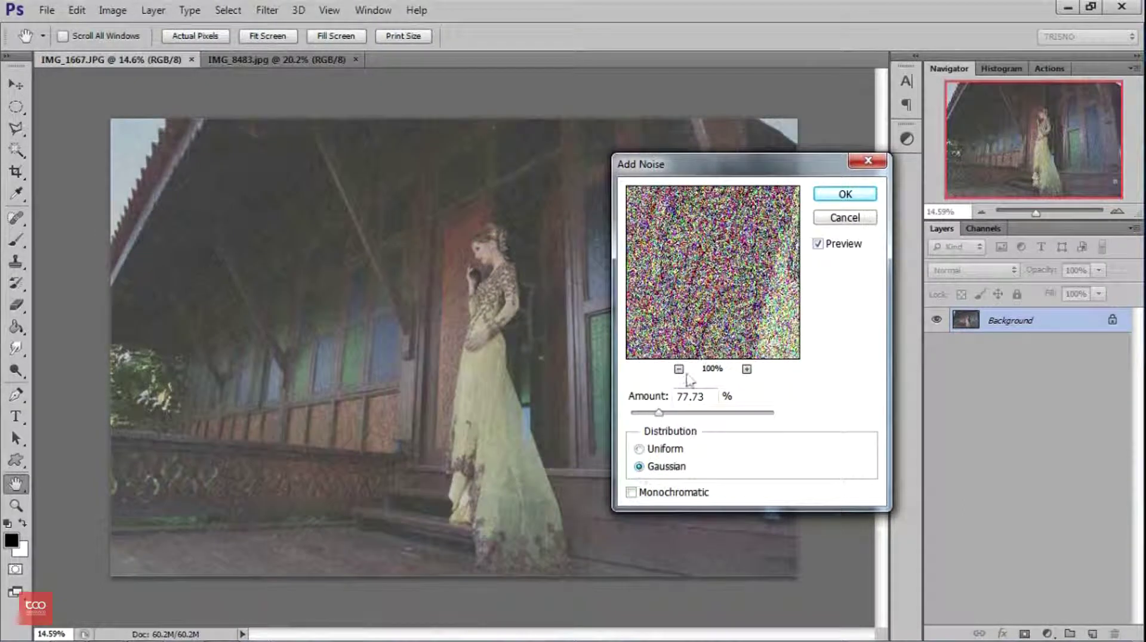
drag(659, 413, 647, 417)
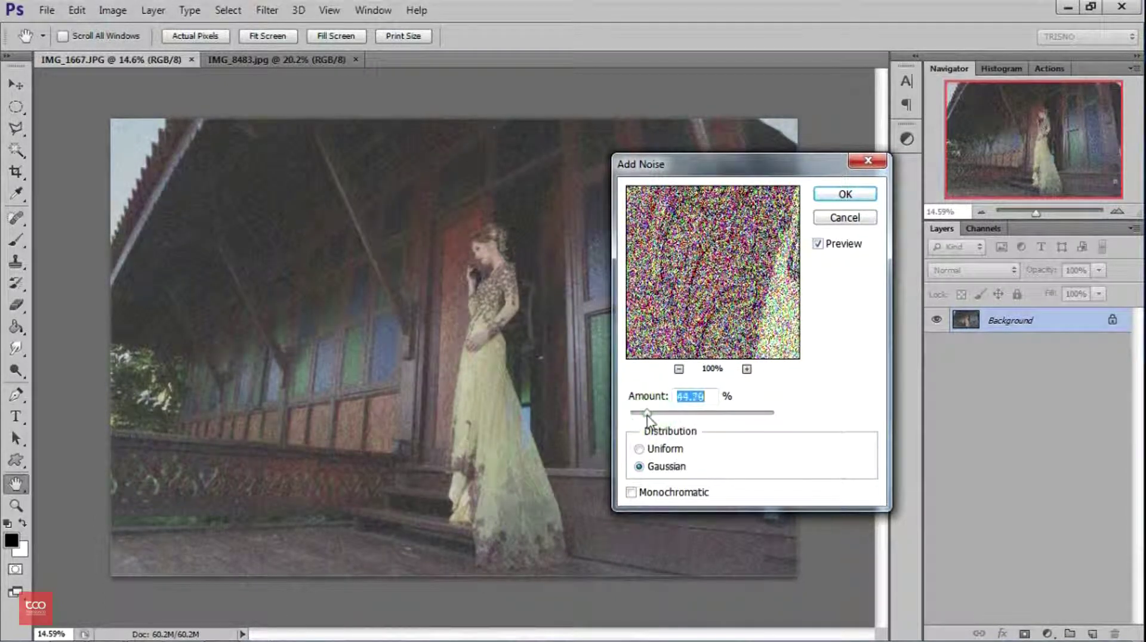
click(631, 492)
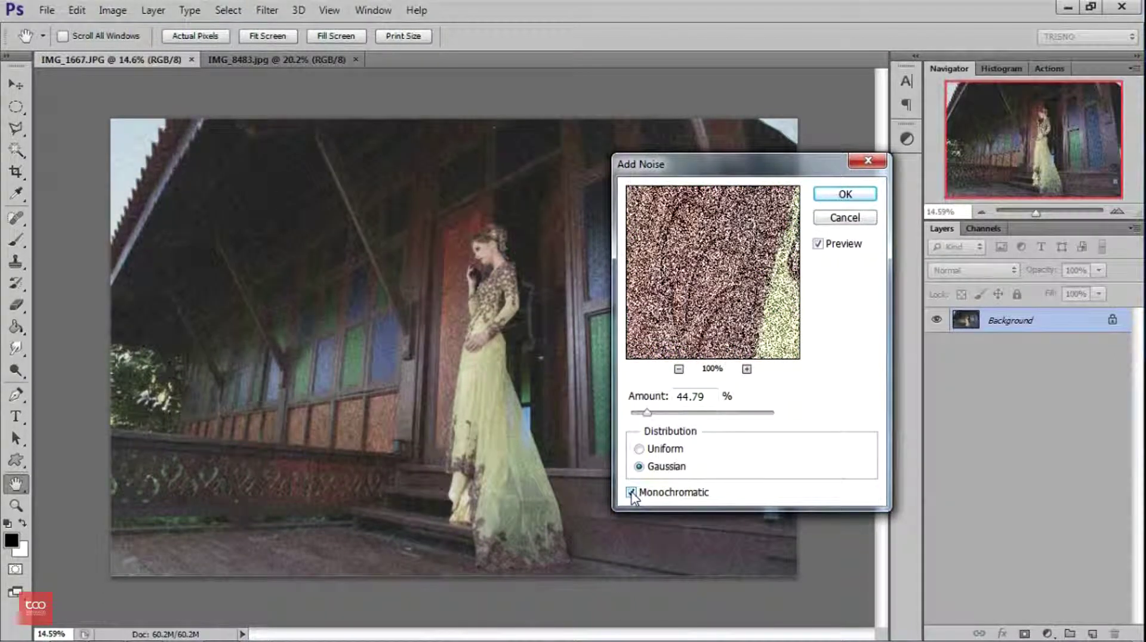
mouse_move(647, 413)
mouse_down()
mouse_move(660, 413)
mouse_move(641, 414)
mouse_up()
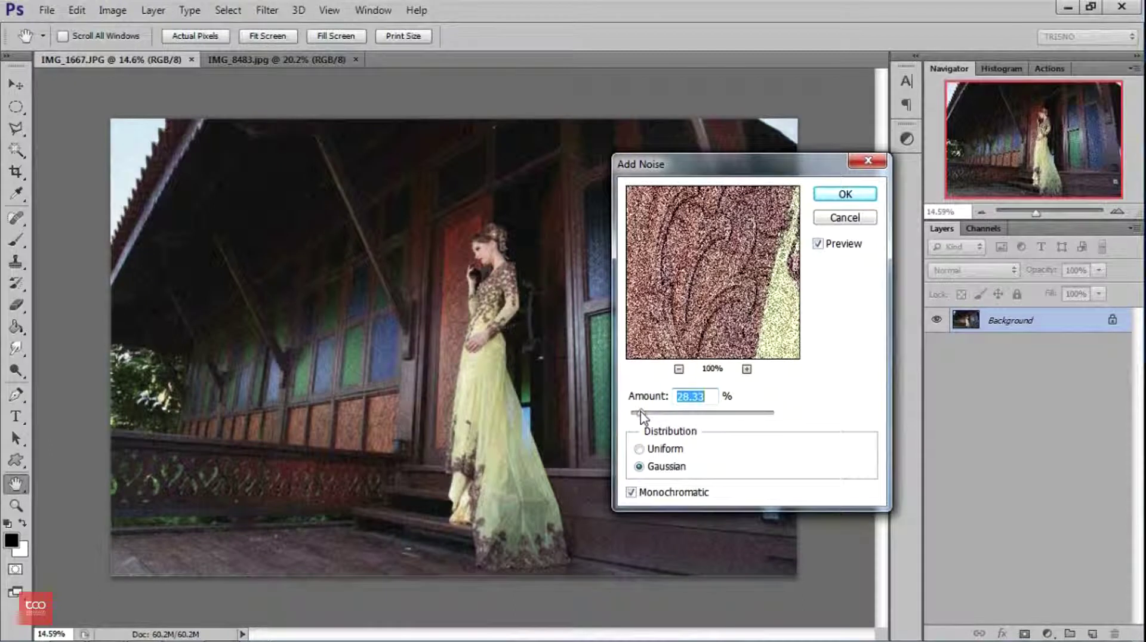
click(844, 218)
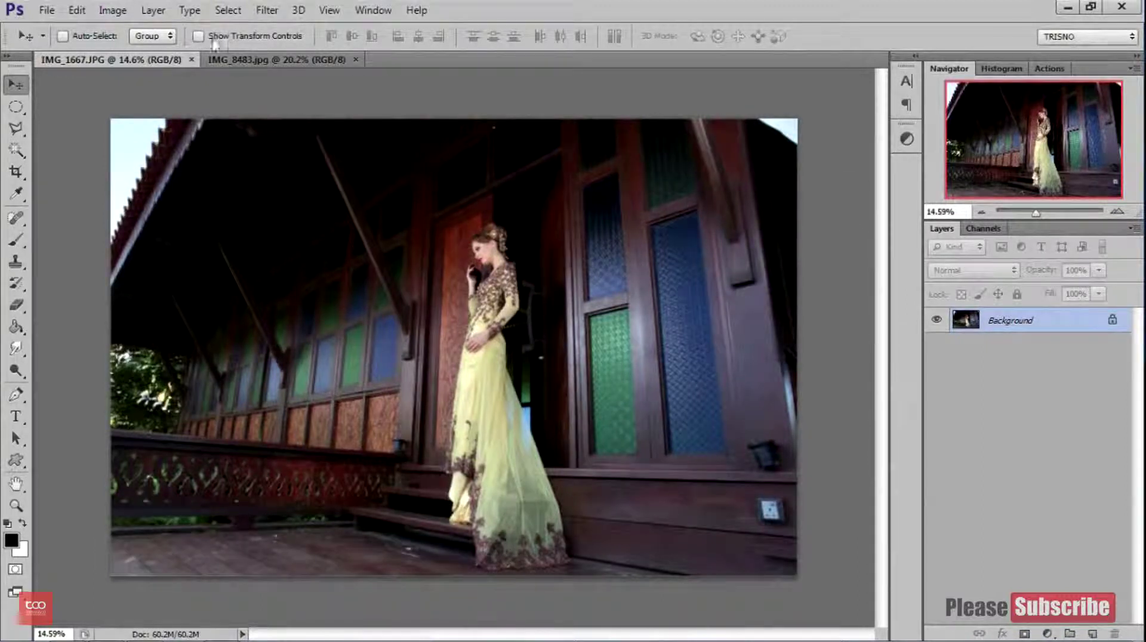
Step: Switch to the IMG_8483.jpg sunset photo, inspect its sky, and show the Noise filter list
click(251, 60)
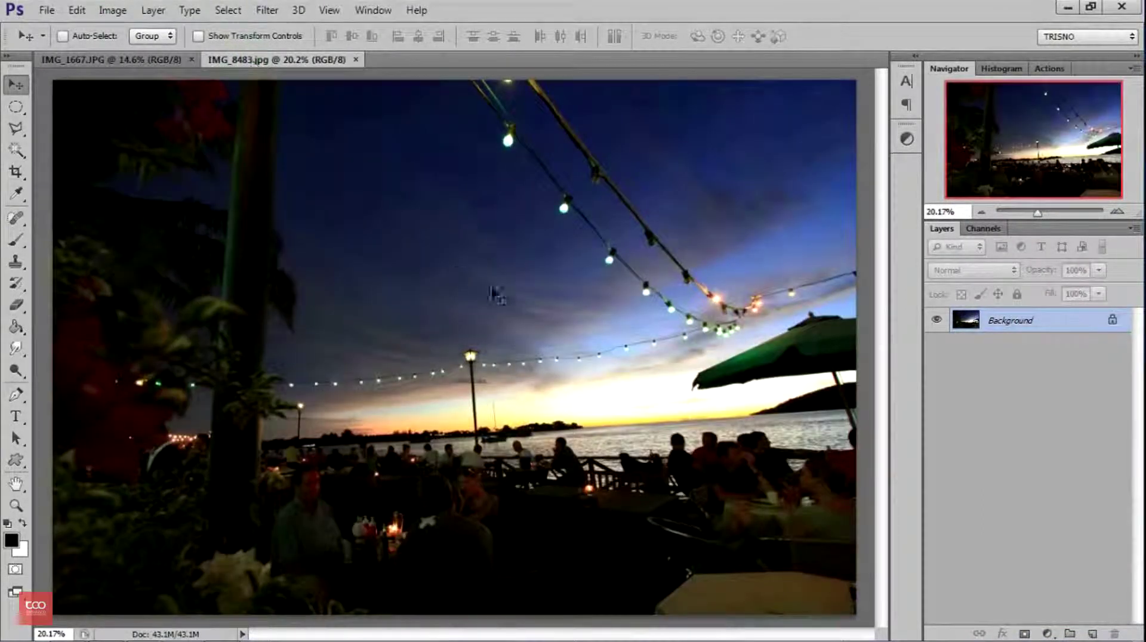
scroll(402, 255, up, 3)
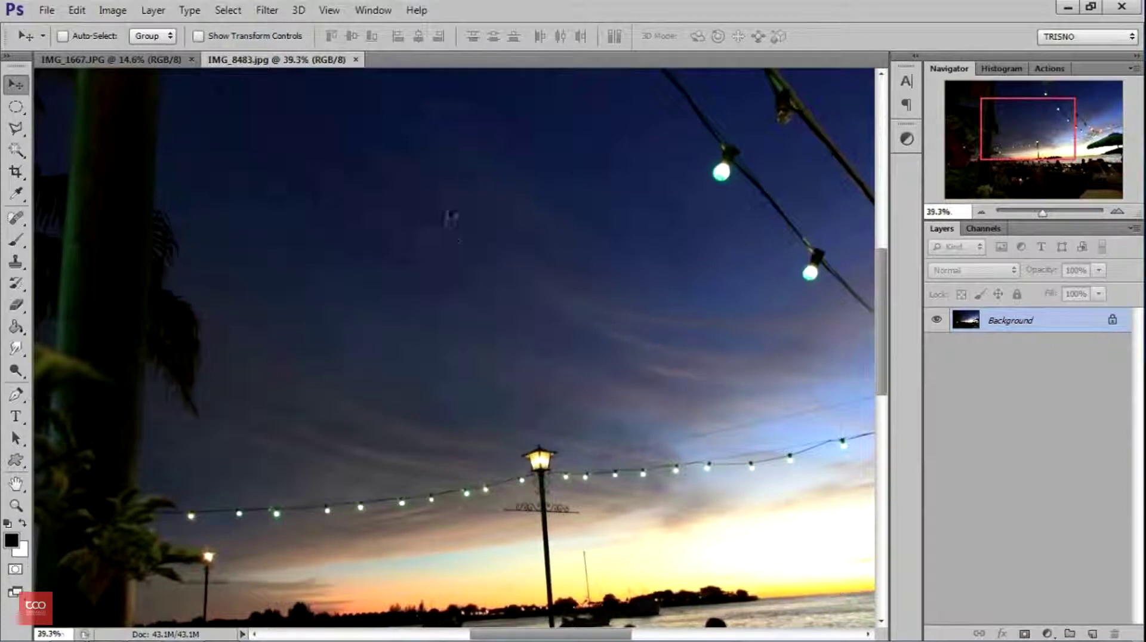
drag(446, 205, 422, 371)
scroll(421, 367, down, 1)
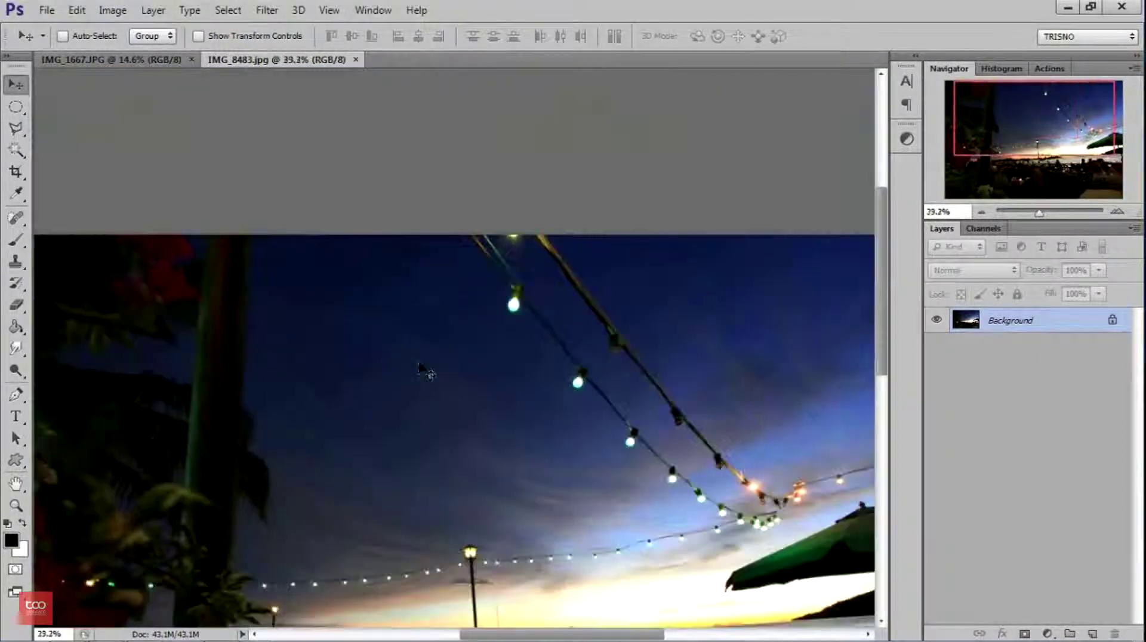
scroll(459, 456, down, 2)
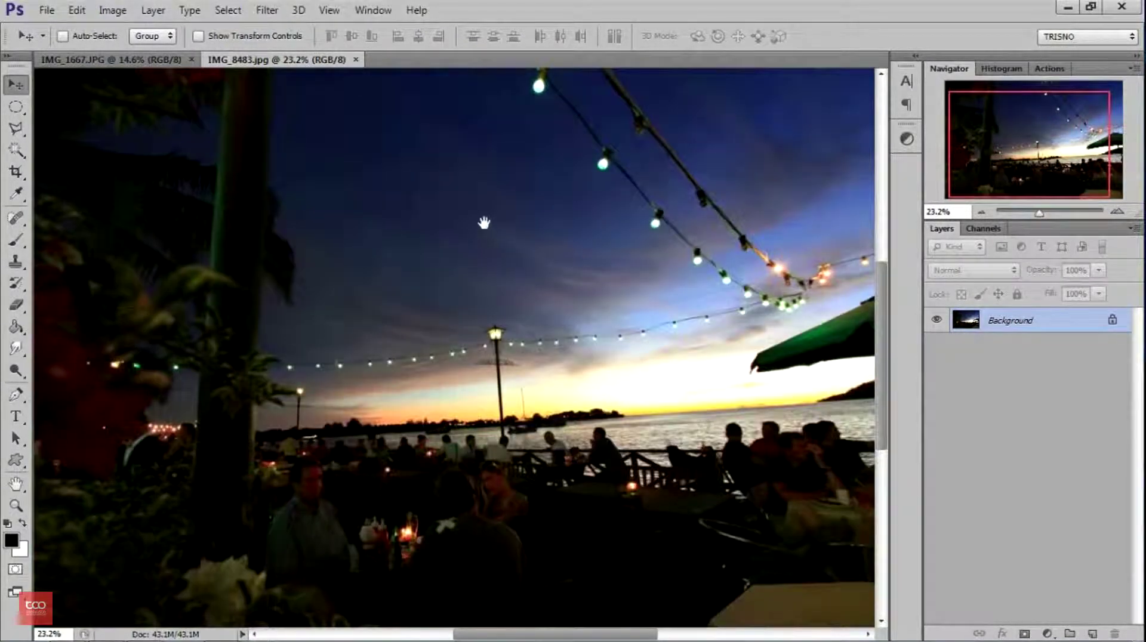
scroll(469, 185, up, 1)
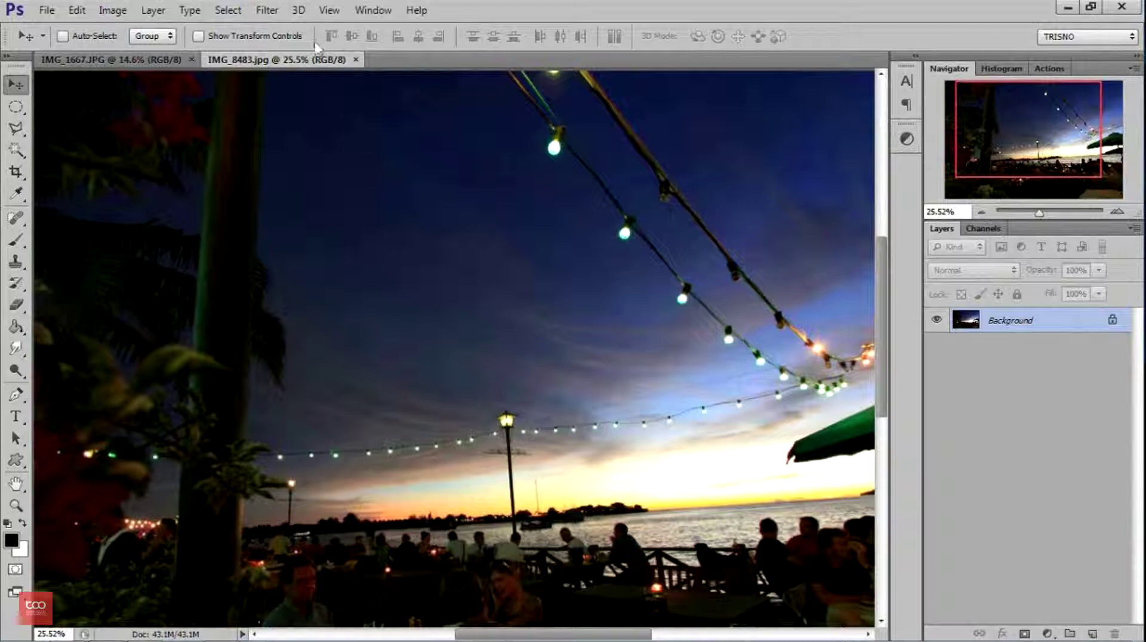
click(269, 11)
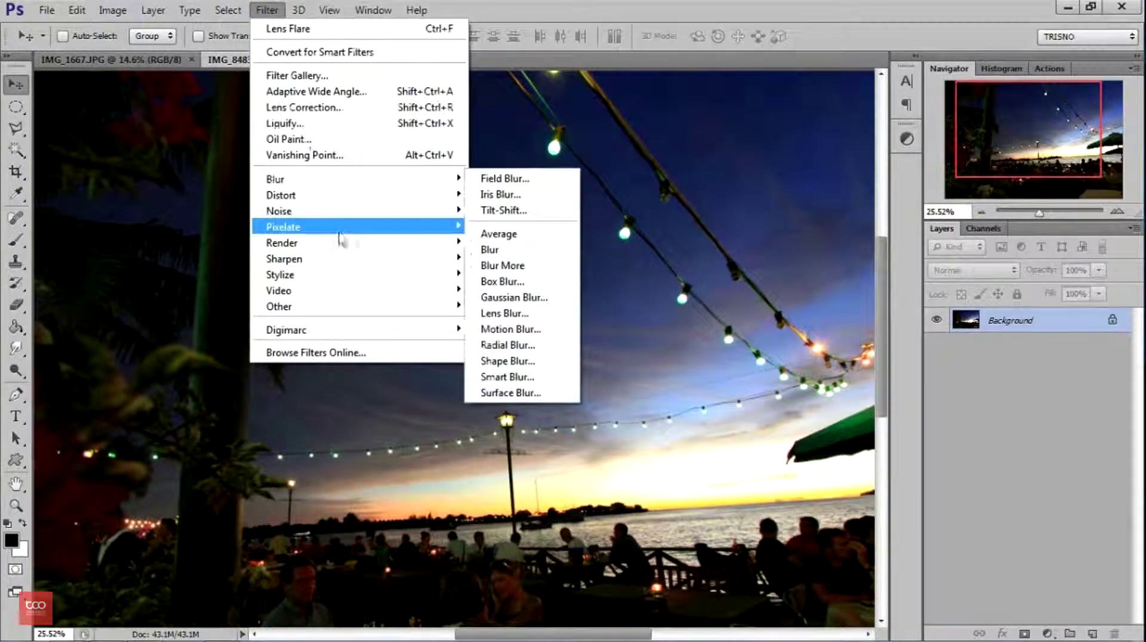
Step: Preview Reduce Noise with Preserve Details 16, cancel it, then show the Render filter list
mouse_move(358, 210)
click(498, 276)
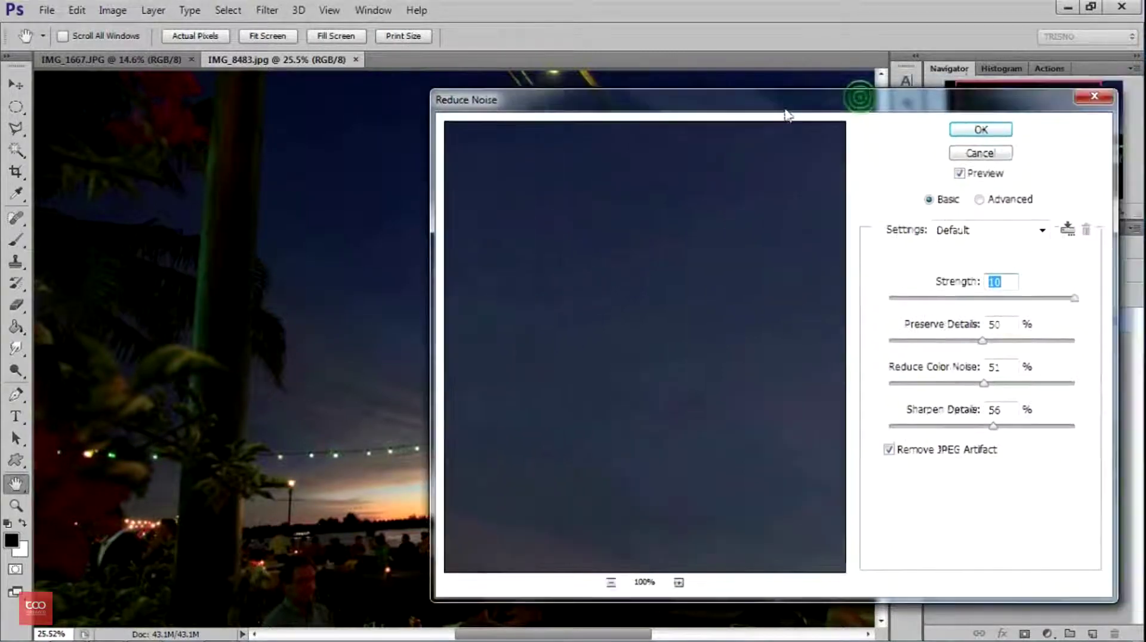
drag(864, 101, 769, 113)
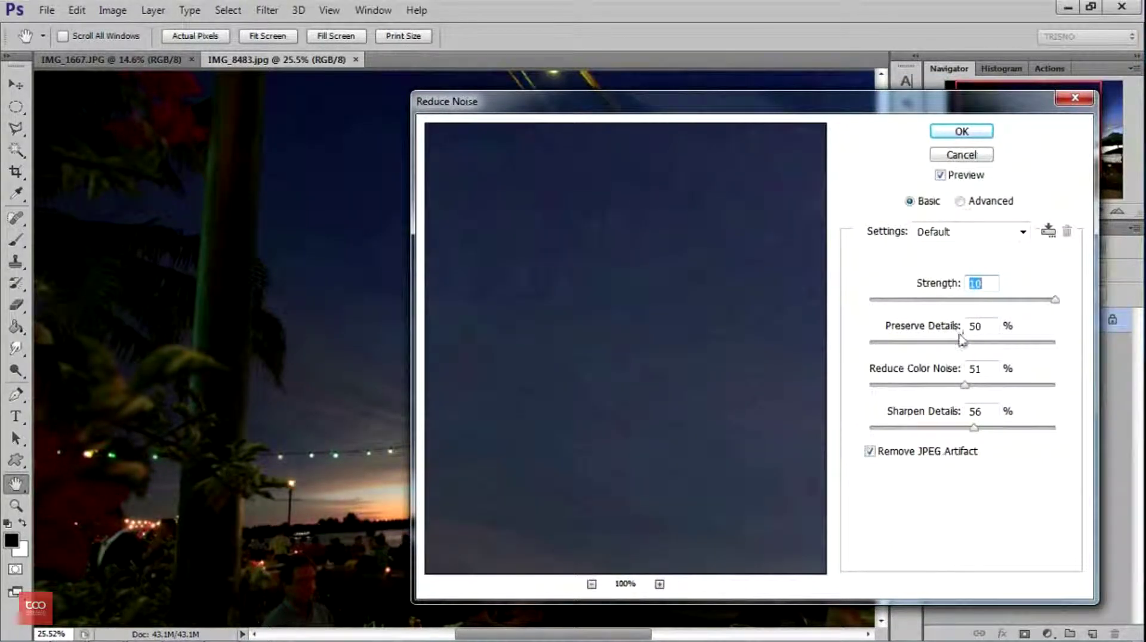
drag(962, 344, 900, 351)
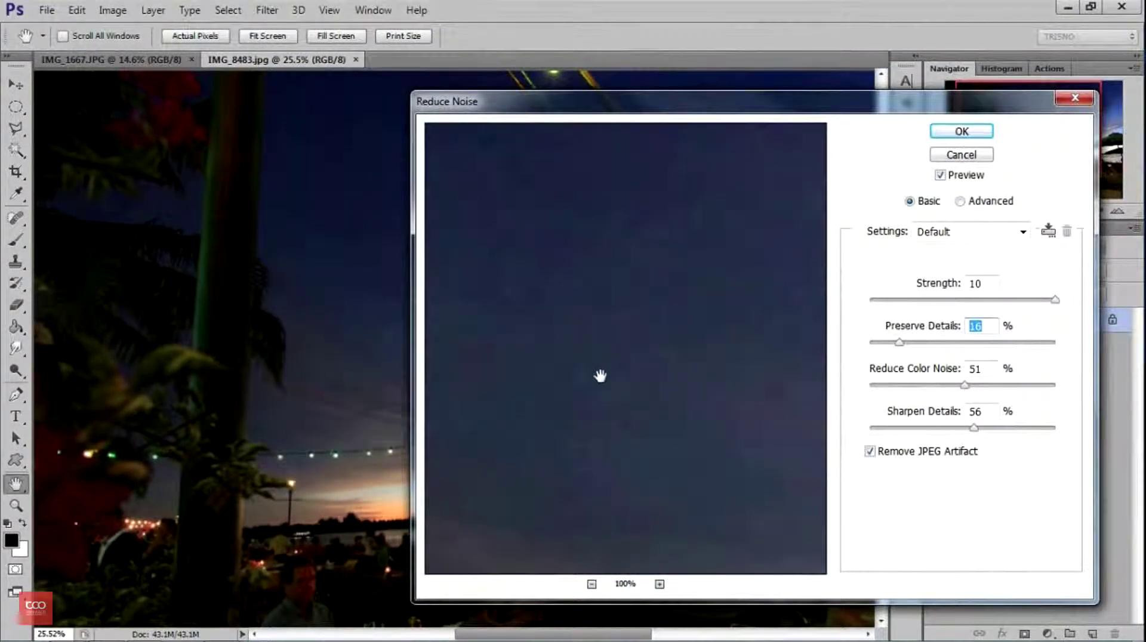
click(600, 376)
click(979, 154)
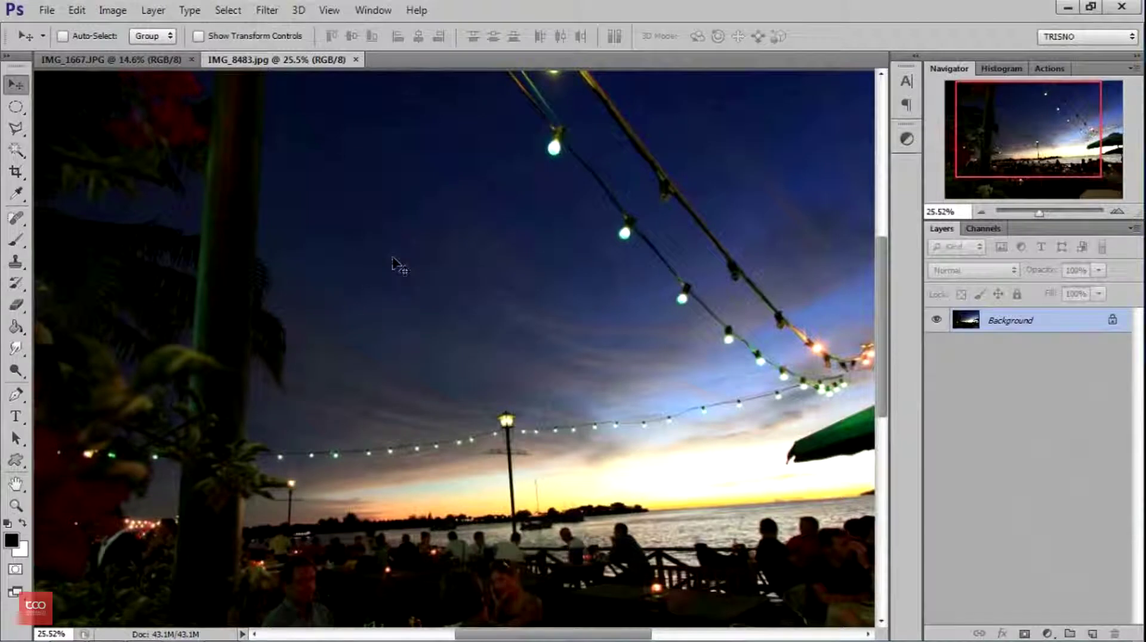
scroll(394, 262, down, 3)
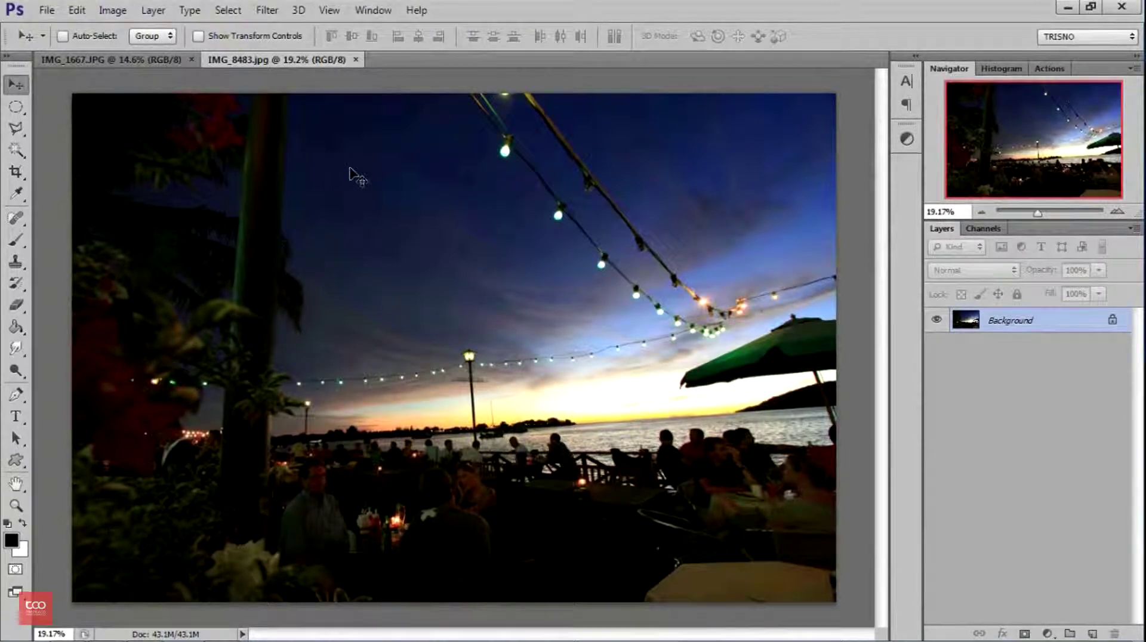
click(275, 12)
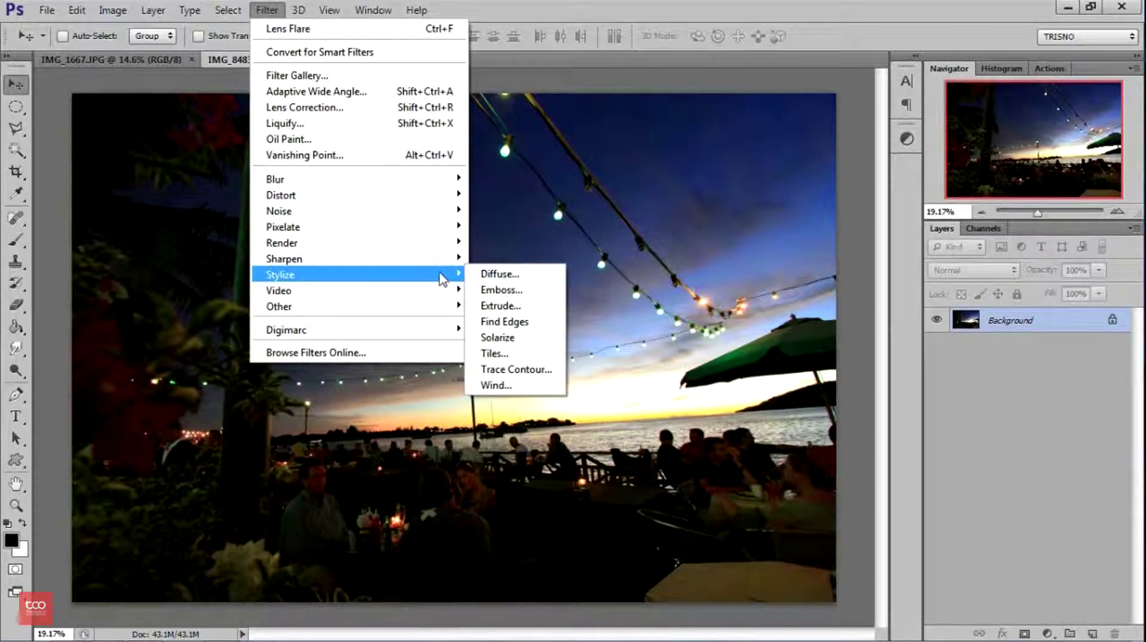
mouse_move(358, 243)
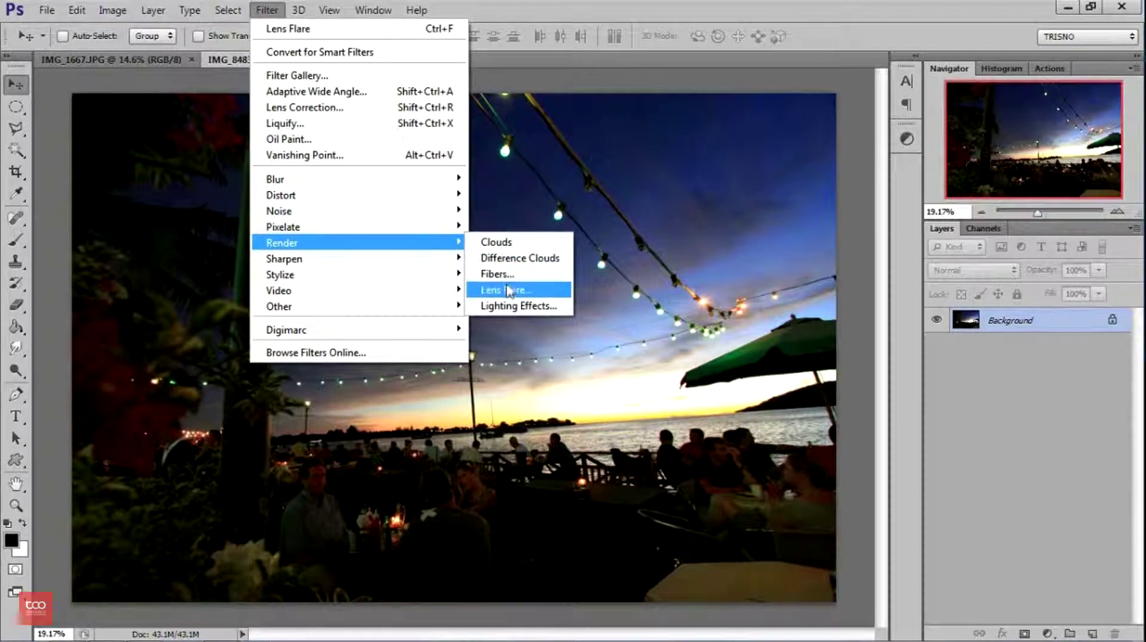
Step: Switch to IMG_1667.JPG and apply a 105mm Prime lens flare at 123% brightness
click(231, 67)
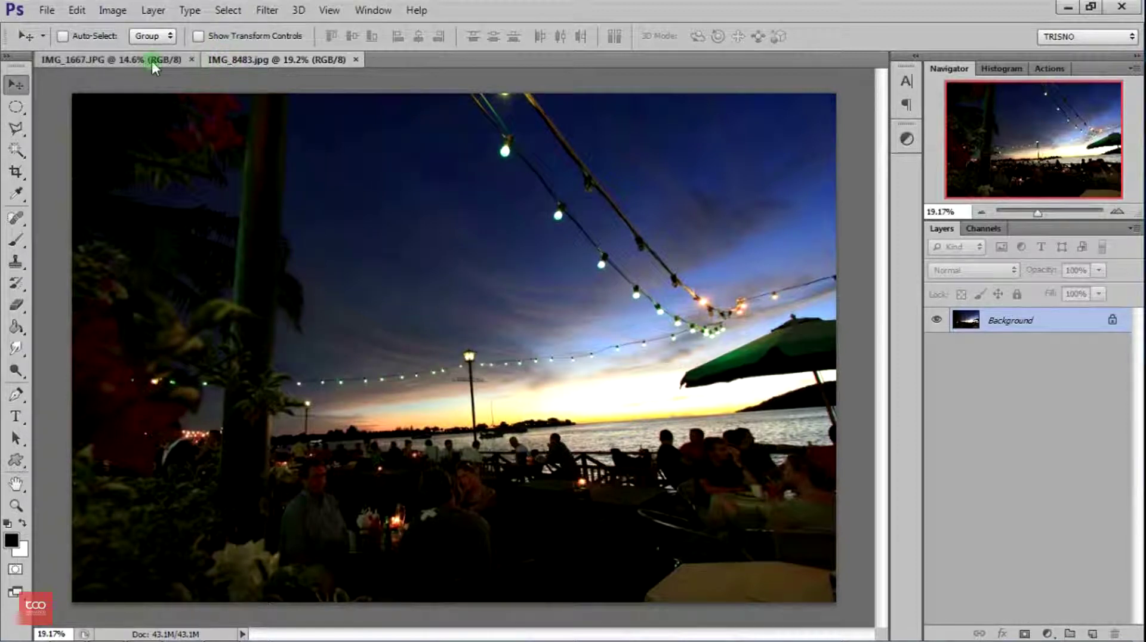
click(151, 60)
click(266, 12)
mouse_move(282, 242)
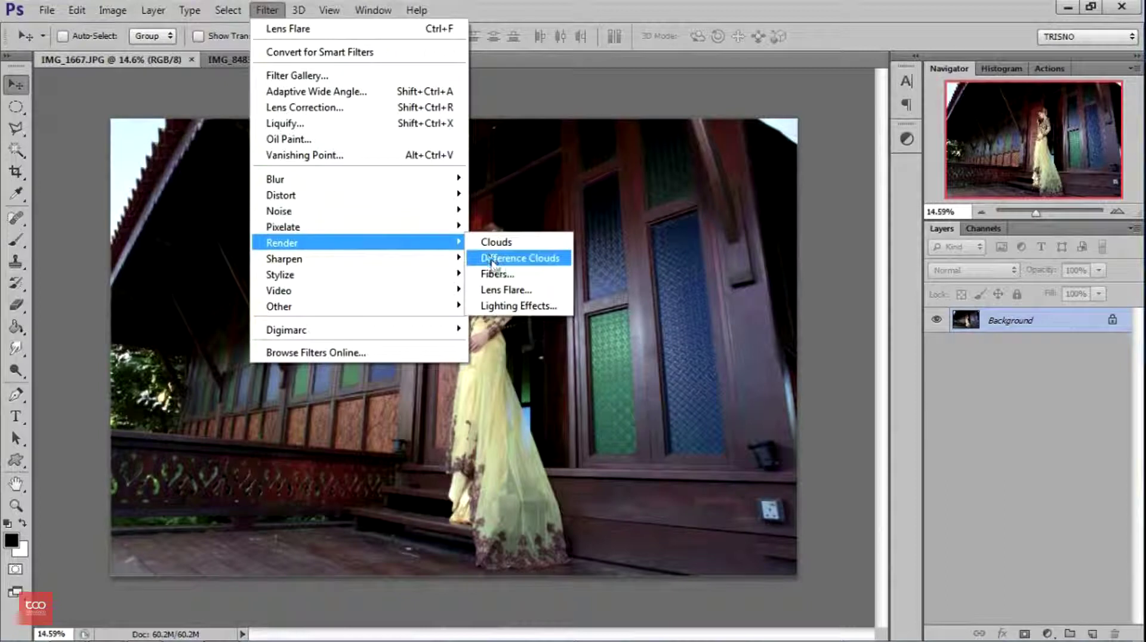
click(504, 289)
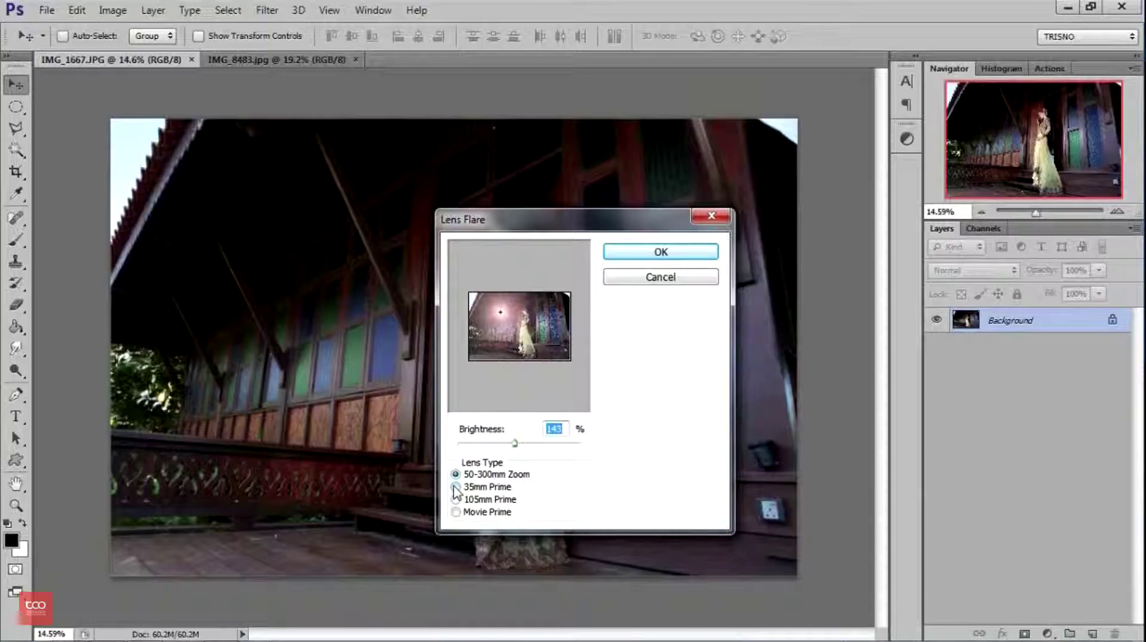
click(456, 500)
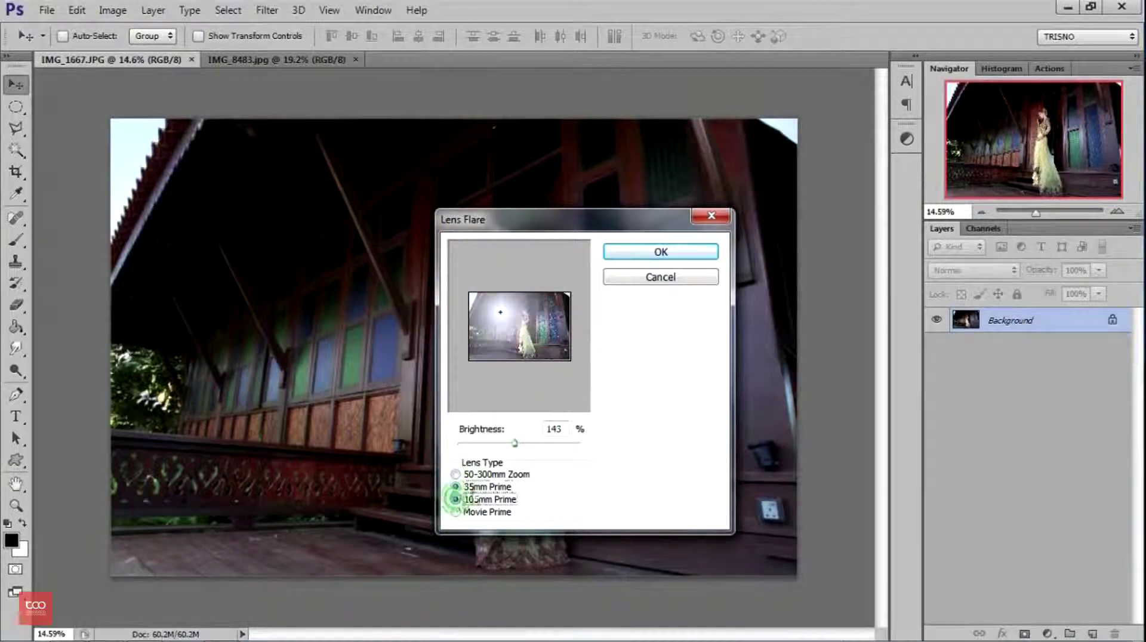
mouse_move(521, 449)
mouse_down()
mouse_move(543, 448)
mouse_move(486, 446)
mouse_move(508, 445)
mouse_up()
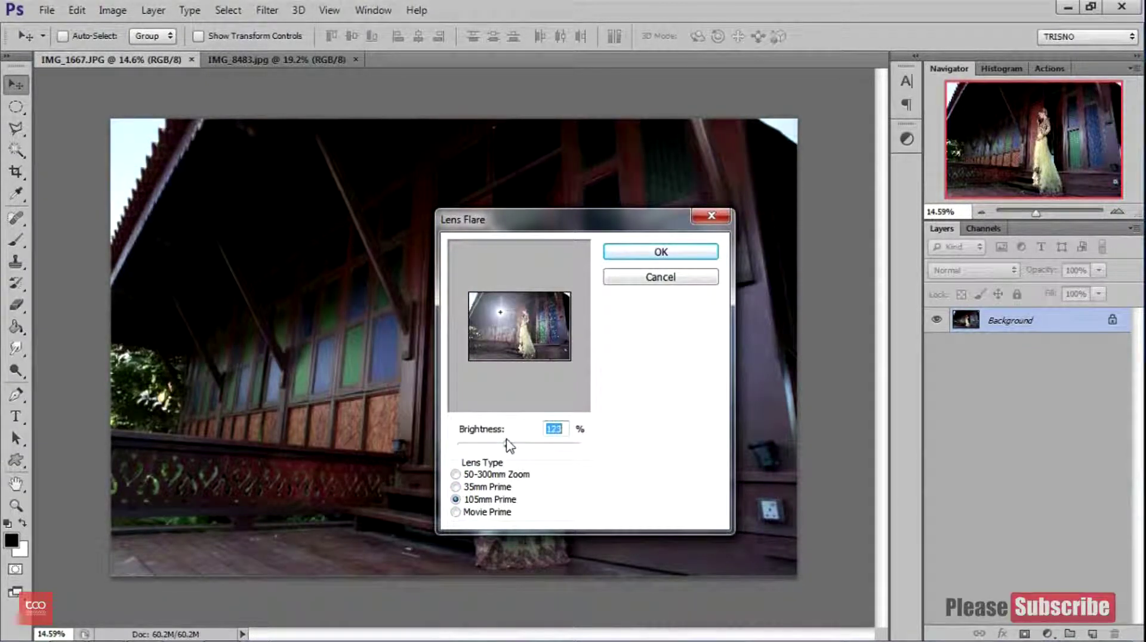
click(640, 252)
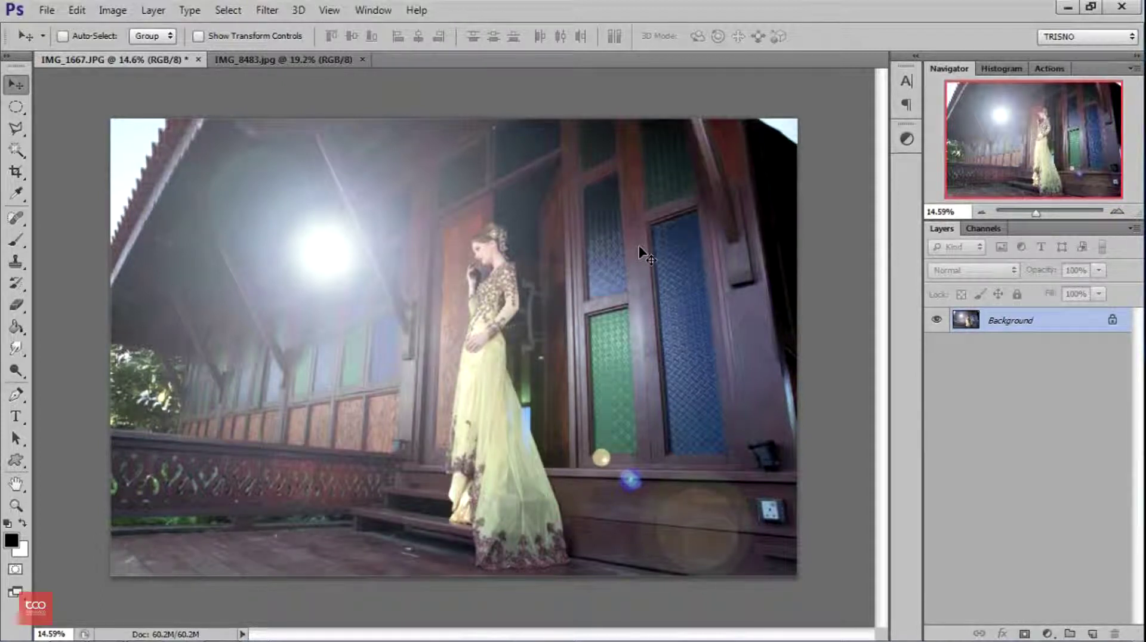
Step: Undo the lens flare, leaving the portrait unfiltered
key(ctrl+z)
click(267, 10)
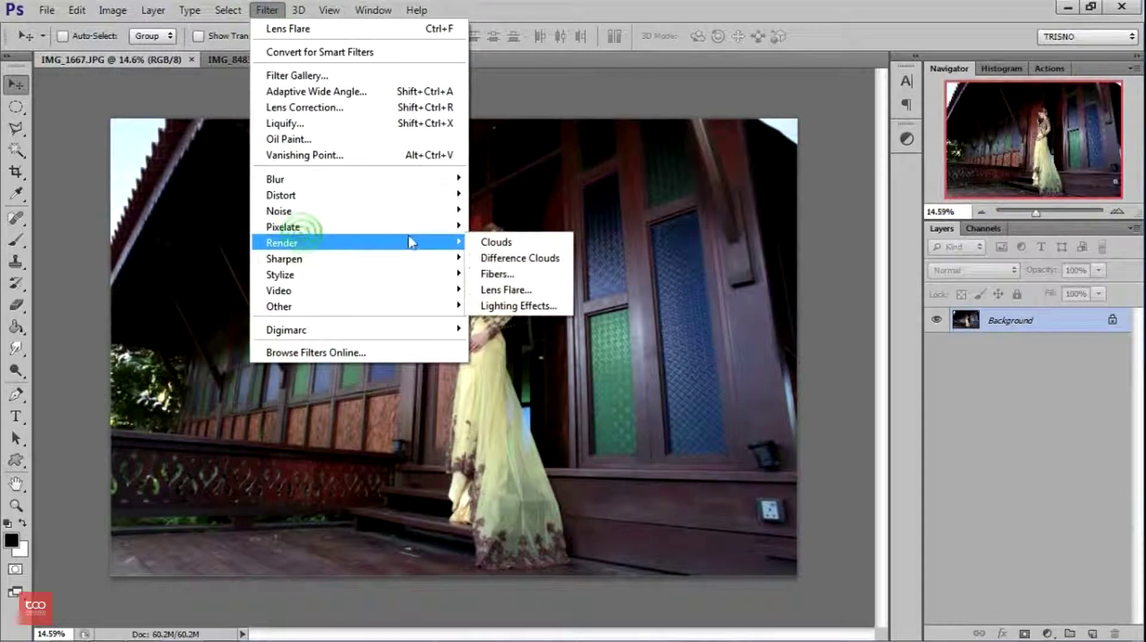
mouse_move(282, 242)
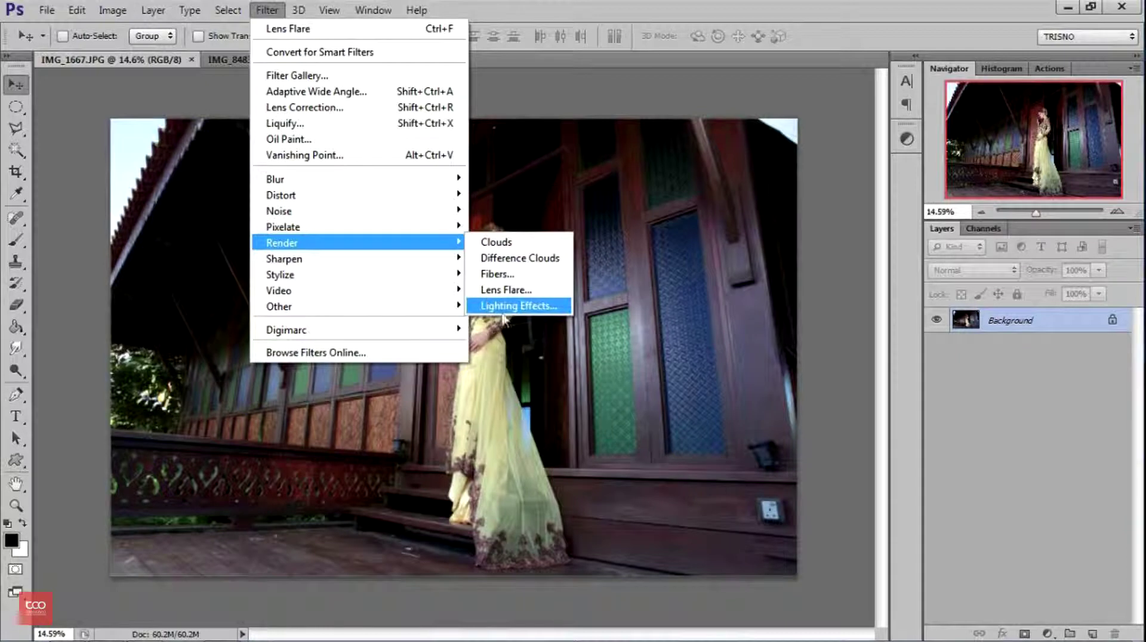
click(543, 366)
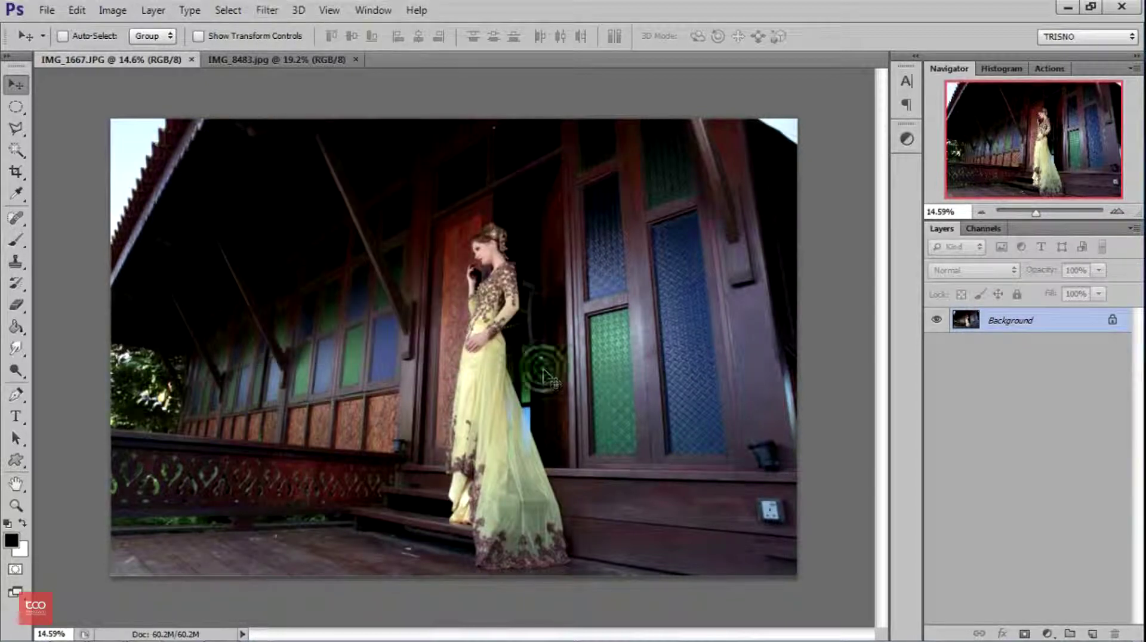
Step: Darken the portrait with Brightness/Contrast at Brightness -120 and fit it on screen
click(127, 10)
mouse_move(139, 53)
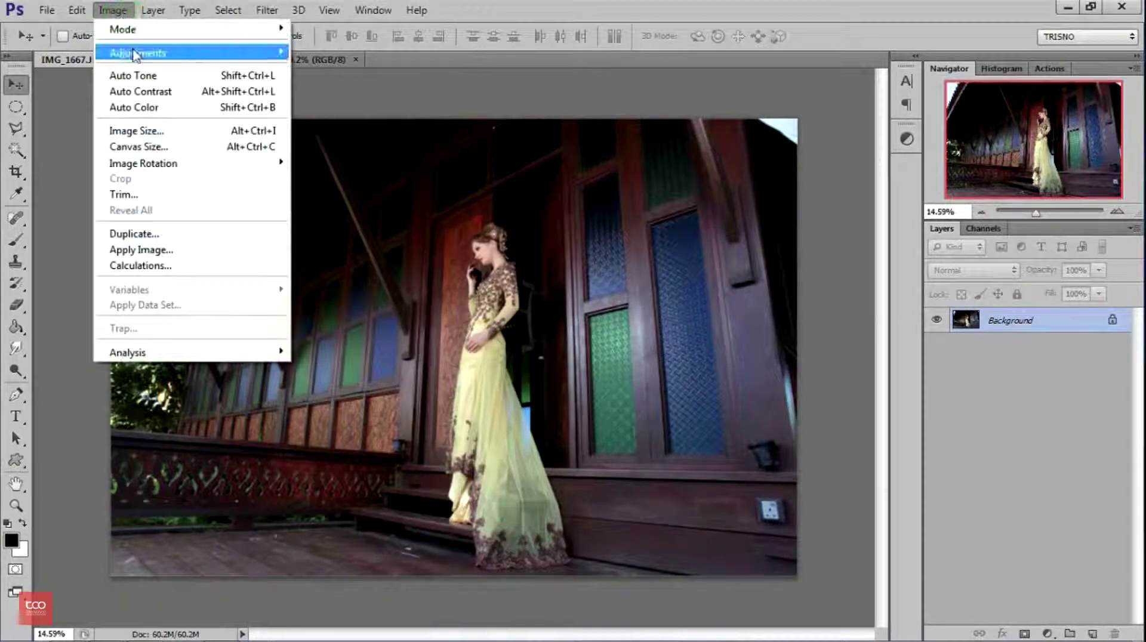
click(336, 54)
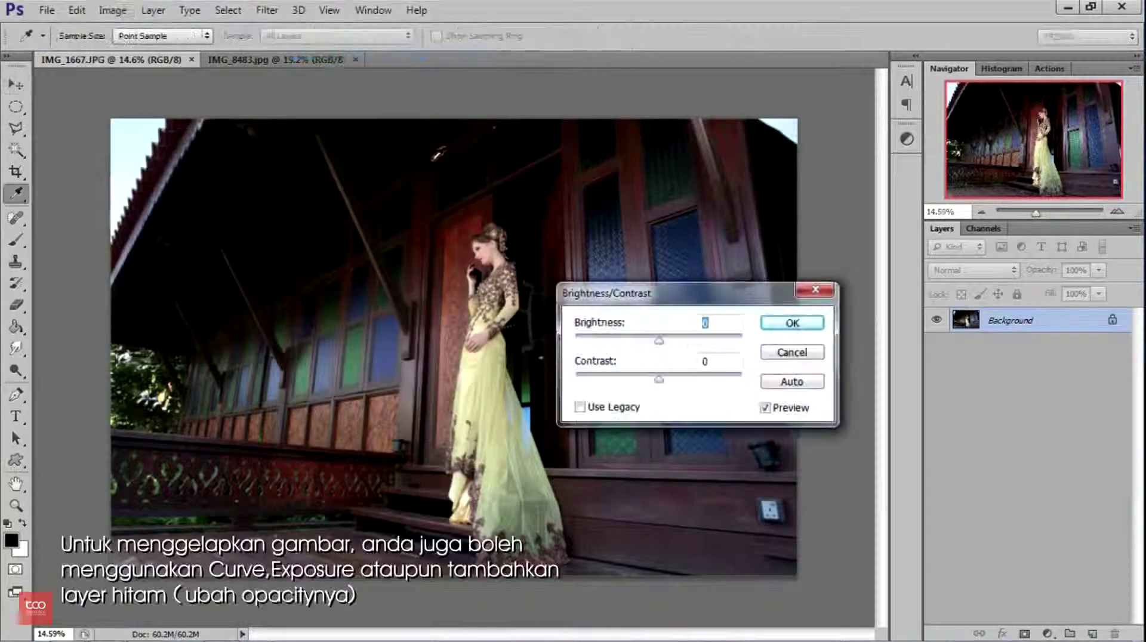
drag(659, 339, 595, 345)
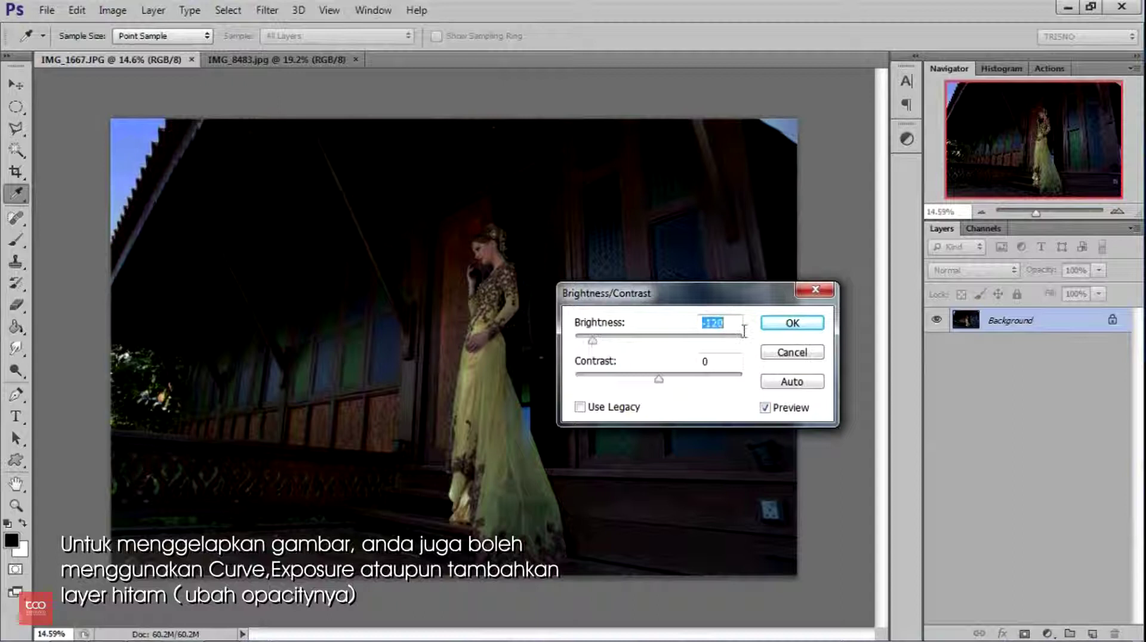
click(793, 323)
key(v)
key(ctrl+0)
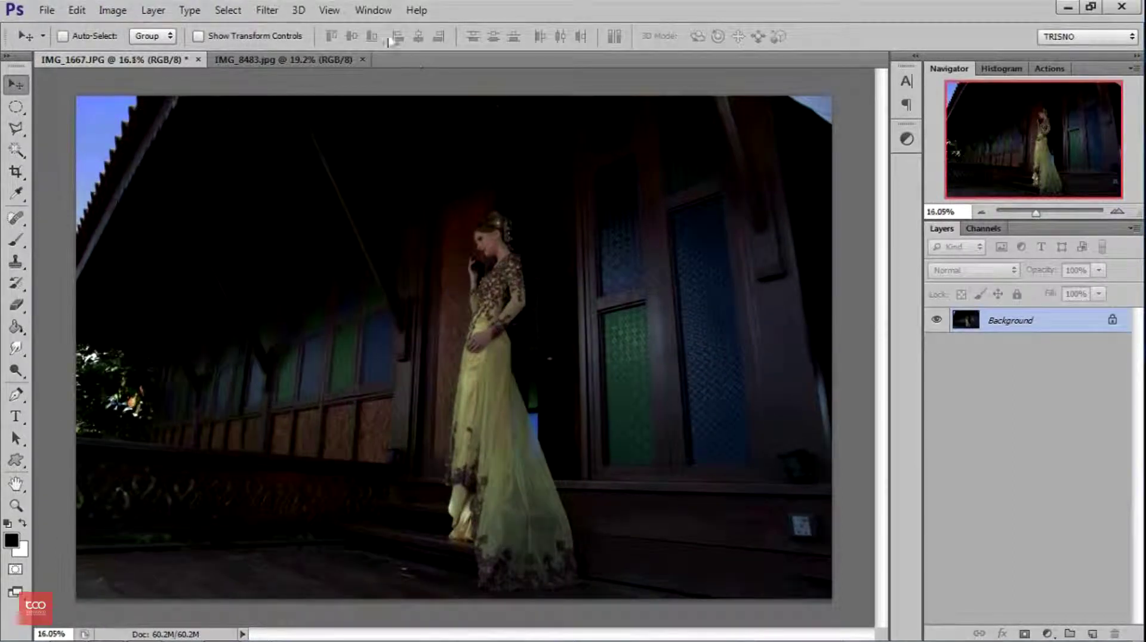
Step: Start Lighting Effects and reshape the spotlight ellipse to fall on the woman and windows
click(267, 10)
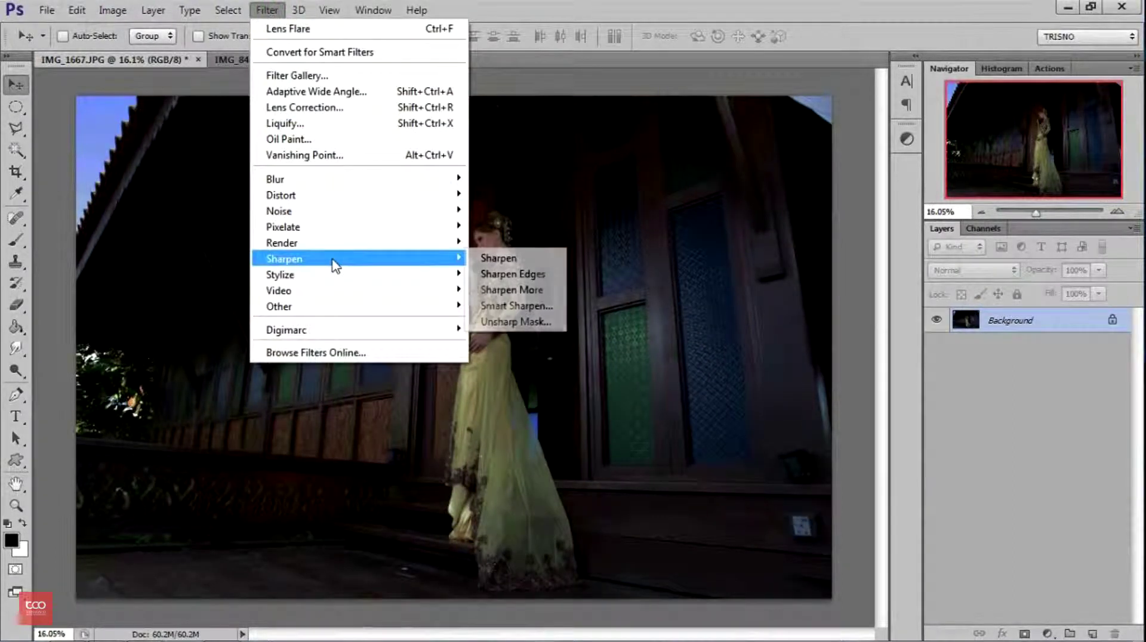
mouse_move(282, 243)
click(494, 306)
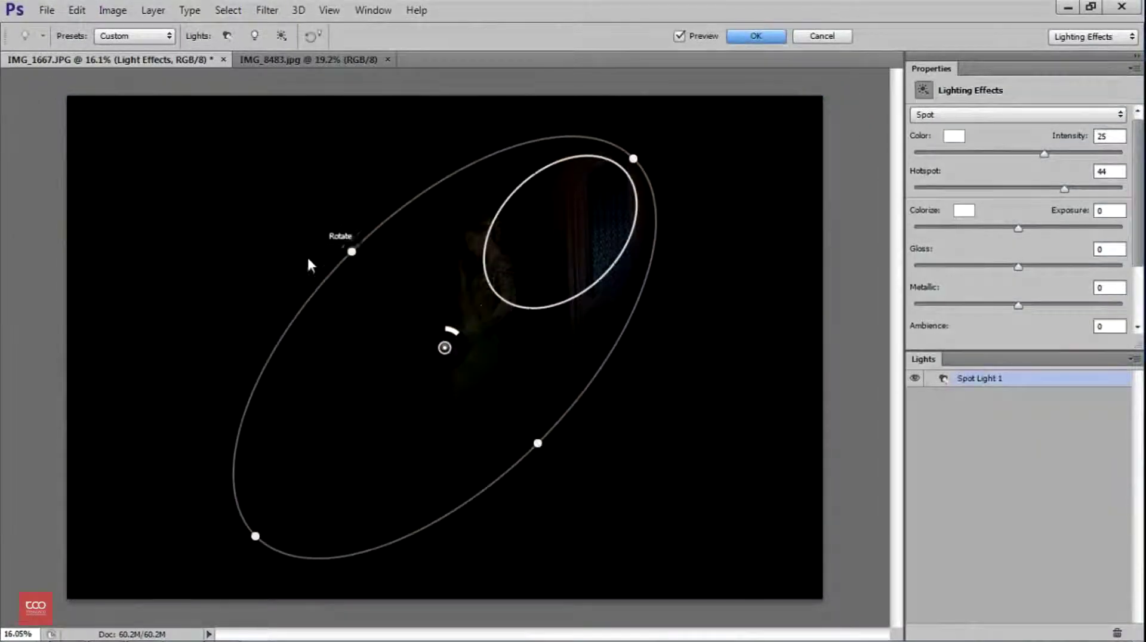
drag(351, 255, 297, 209)
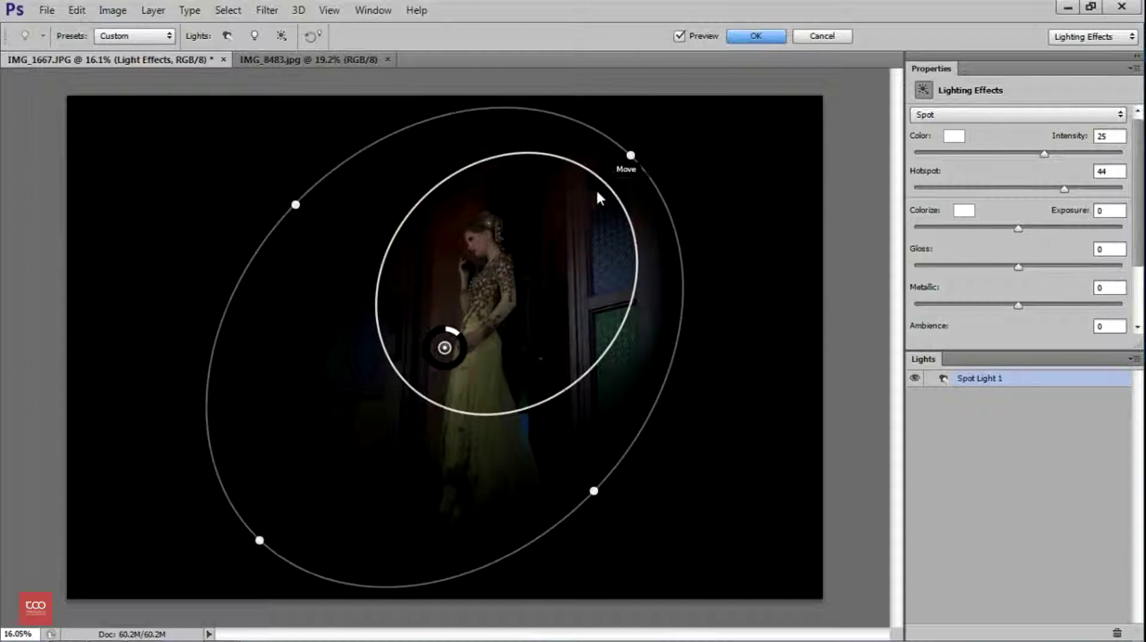
mouse_move(293, 203)
mouse_down()
mouse_move(315, 187)
mouse_move(302, 159)
mouse_up()
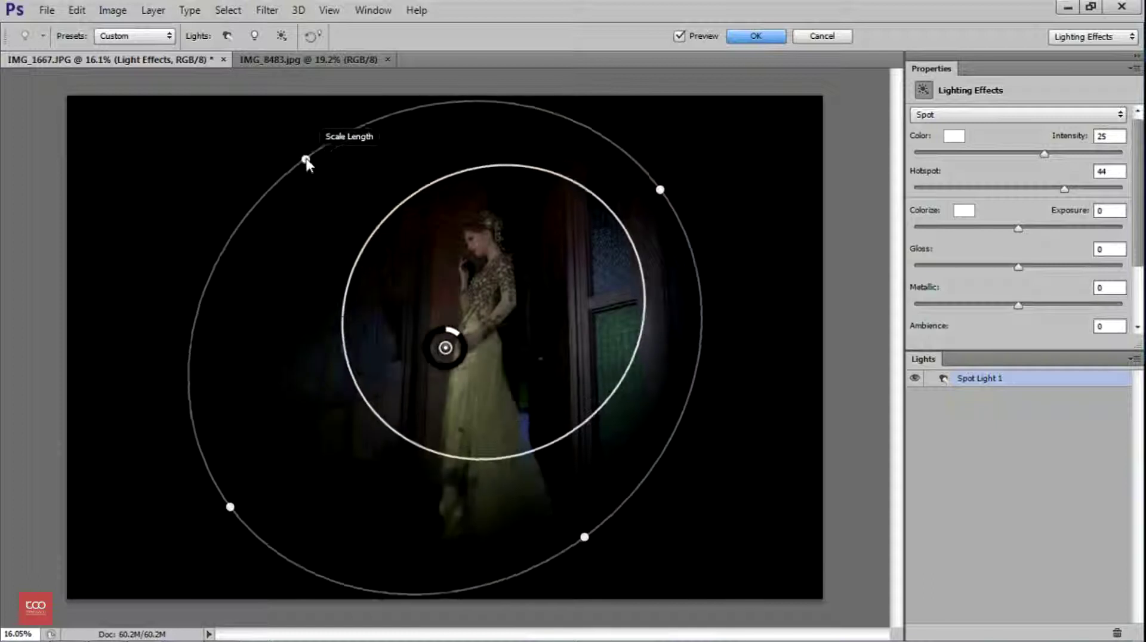
drag(230, 507, 133, 537)
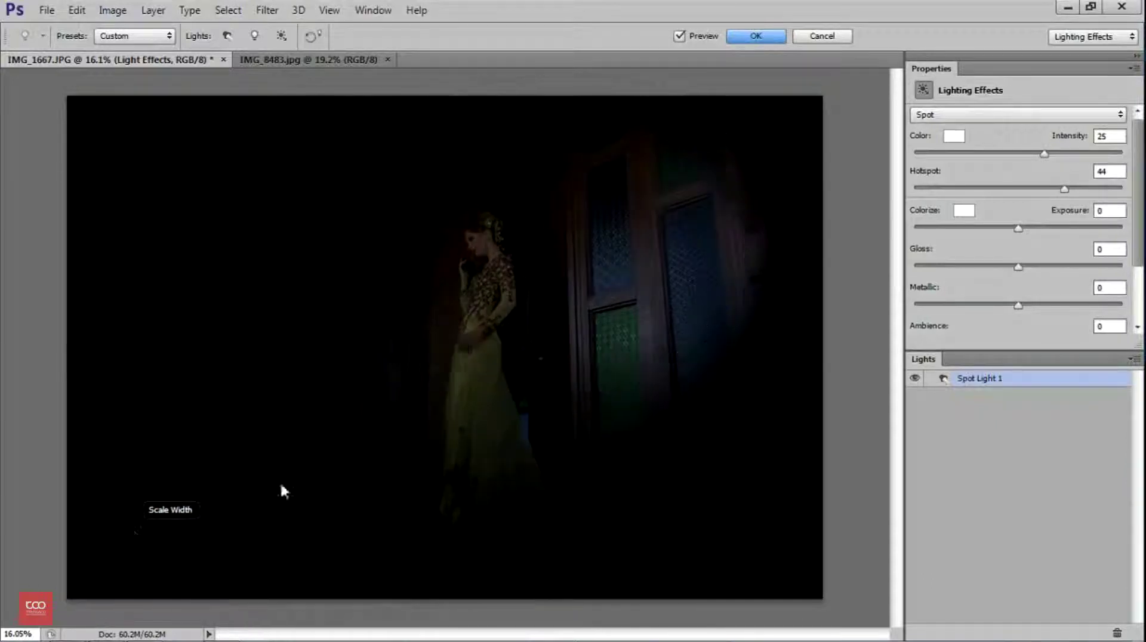
drag(454, 349, 450, 370)
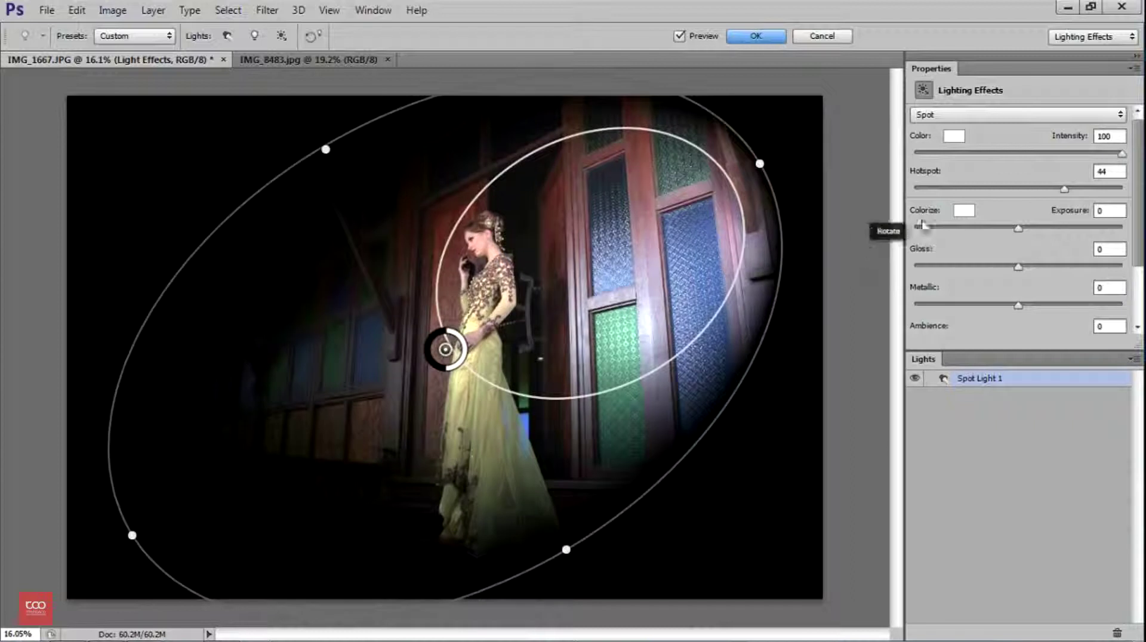
Step: Set the spotlight to Intensity 97, Exposure 5 and Metallic 20
mouse_move(1121, 153)
mouse_down()
mouse_move(1027, 153)
mouse_move(1120, 154)
mouse_up()
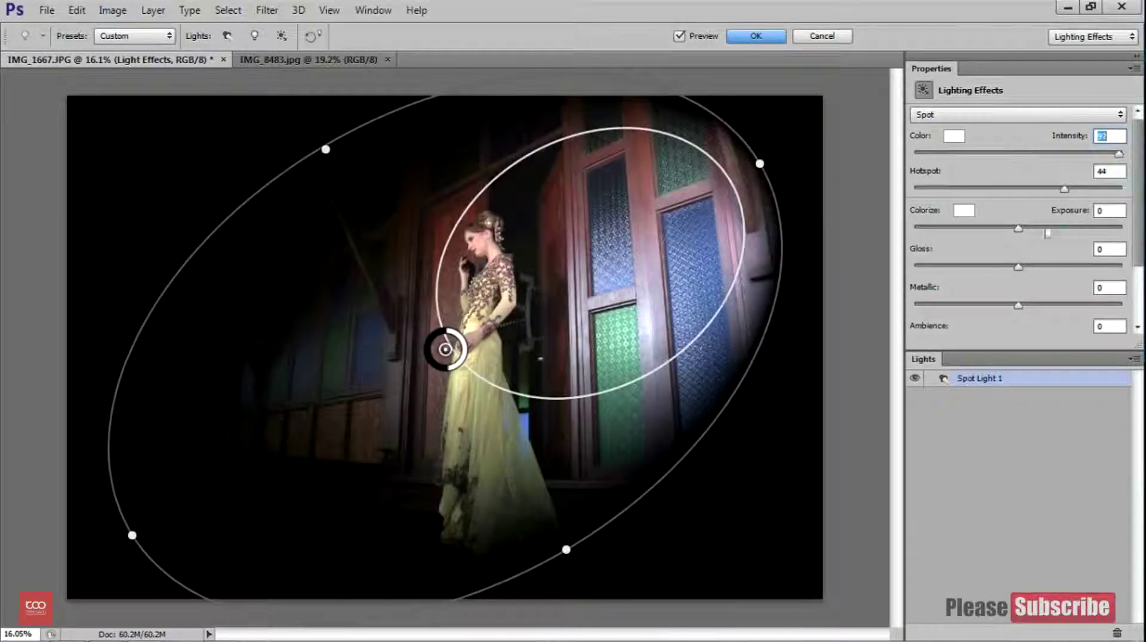
mouse_move(1018, 227)
mouse_down()
mouse_move(1051, 228)
mouse_move(1035, 242)
mouse_up()
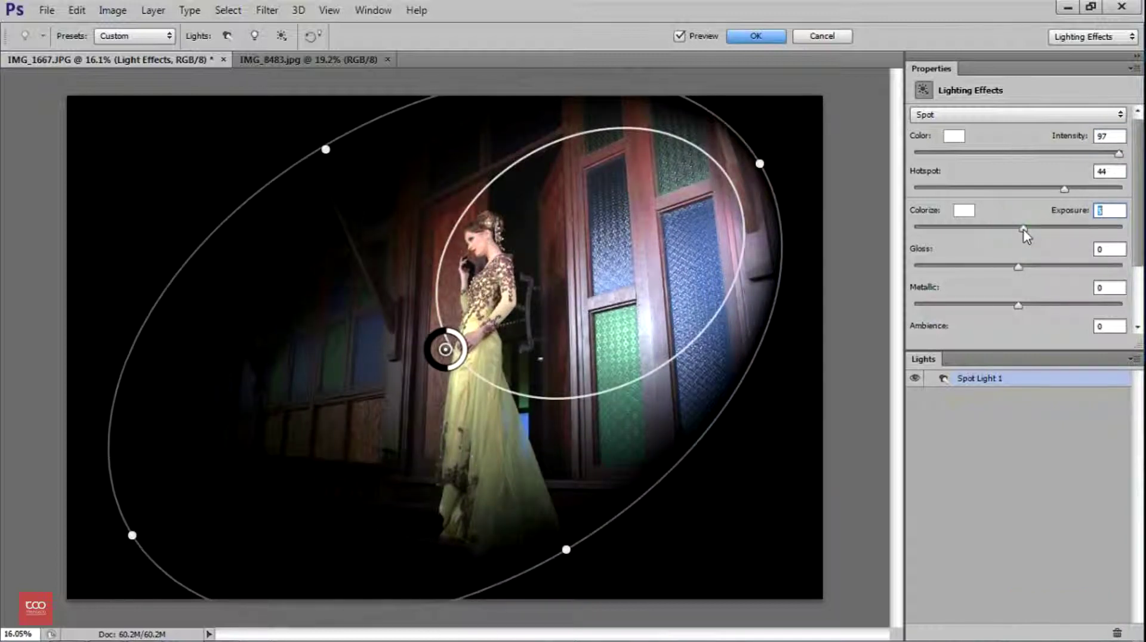
mouse_move(1018, 306)
mouse_down()
mouse_move(1062, 306)
mouse_move(1040, 306)
mouse_up()
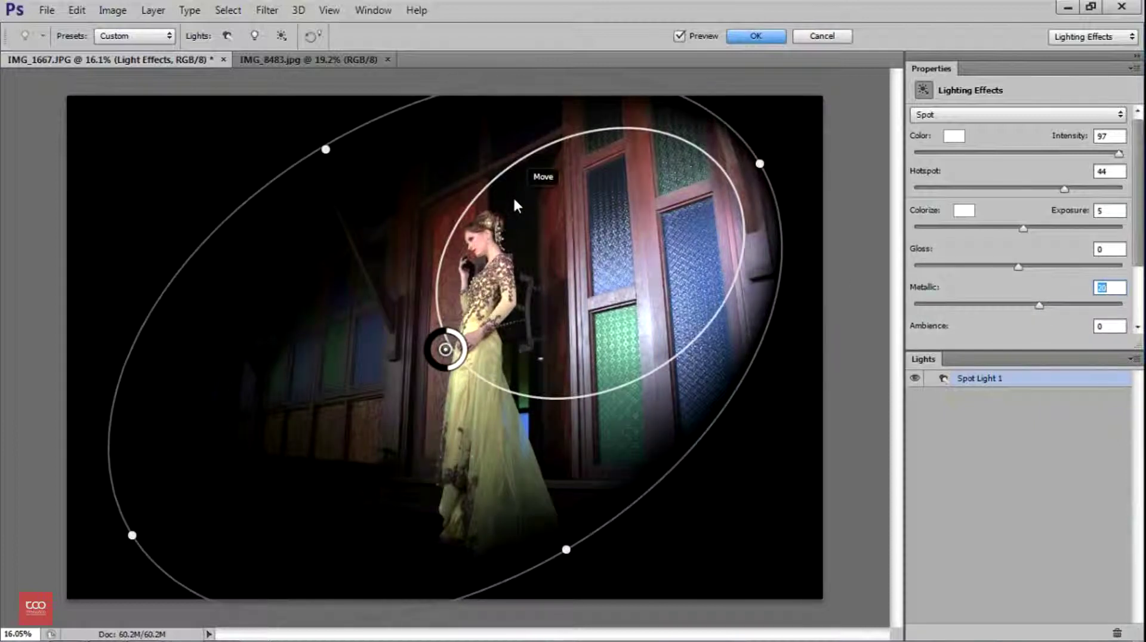
Step: Change the light type to Point and move it over the upper-left porch eaves
click(966, 119)
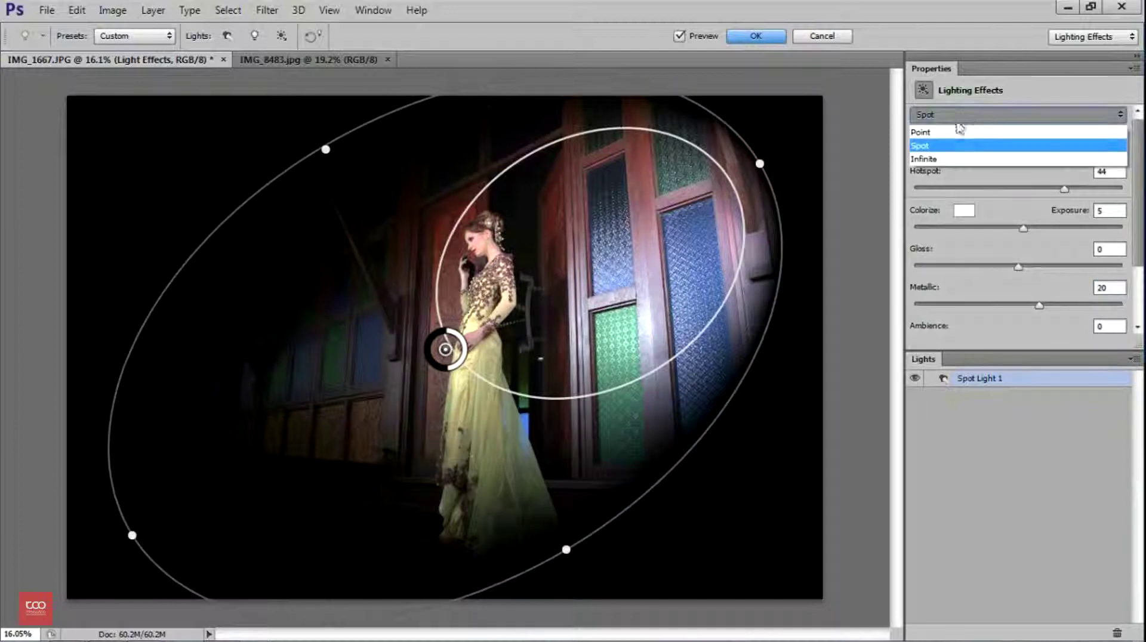
click(955, 132)
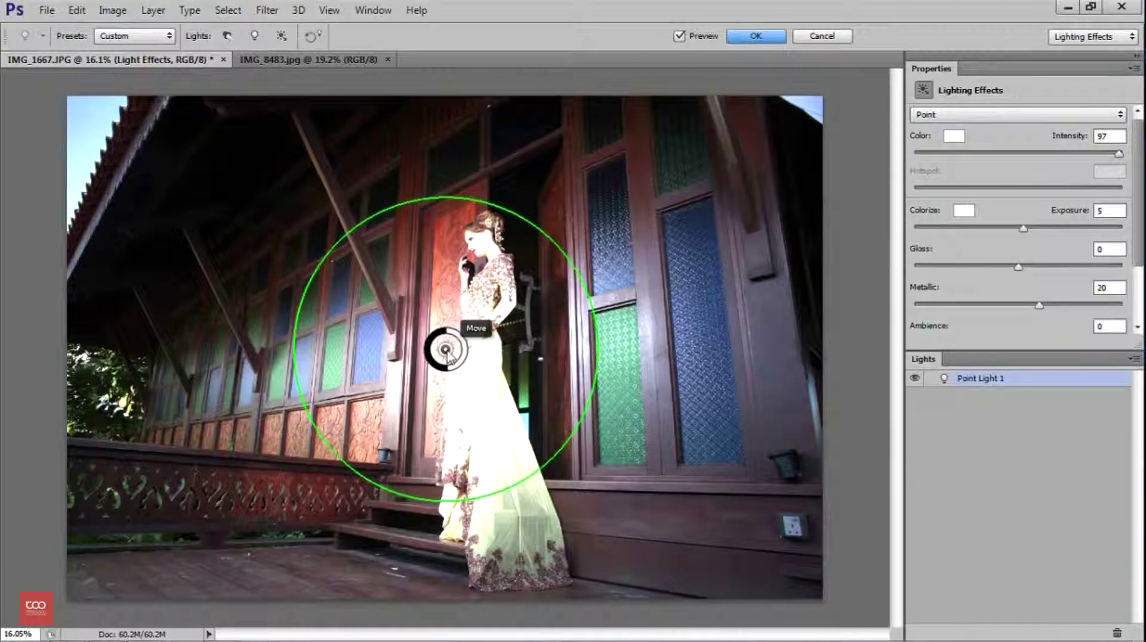
mouse_move(448, 352)
mouse_down()
mouse_move(698, 267)
mouse_move(436, 227)
mouse_move(217, 240)
mouse_up()
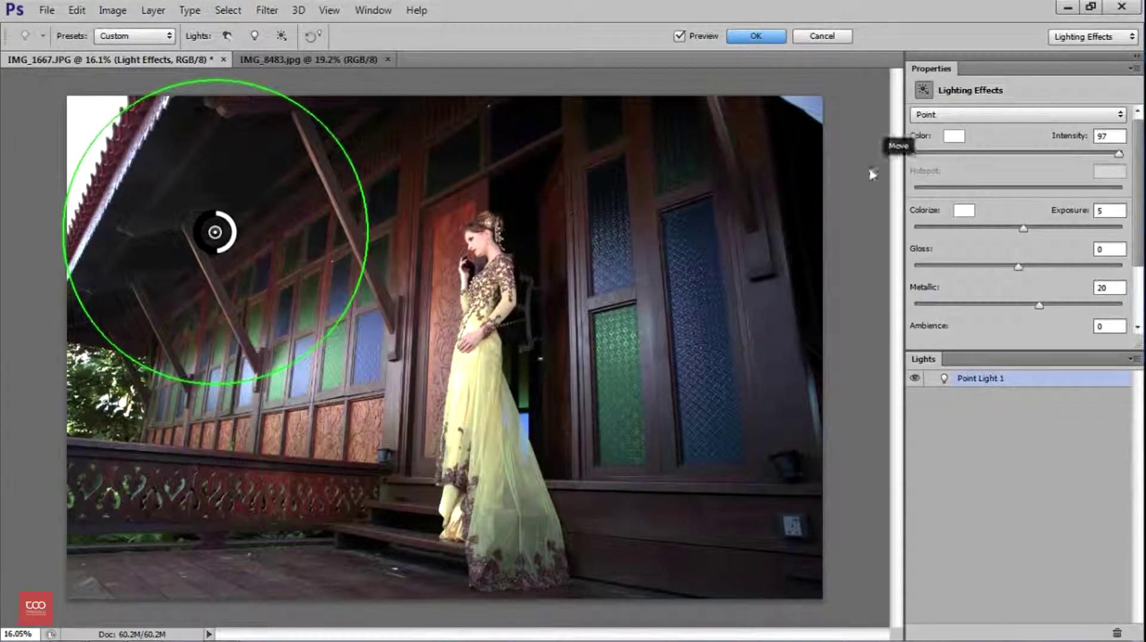
click(944, 116)
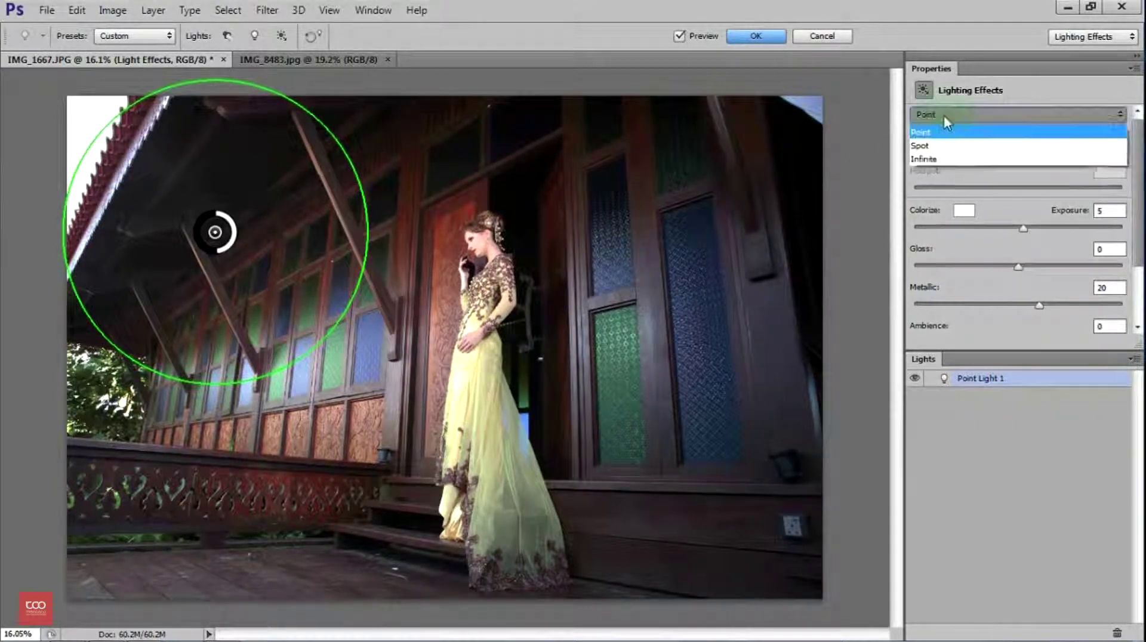
Step: Switch to an Infinite light at Intensity 75, angled across the woman toward the left windows
click(940, 159)
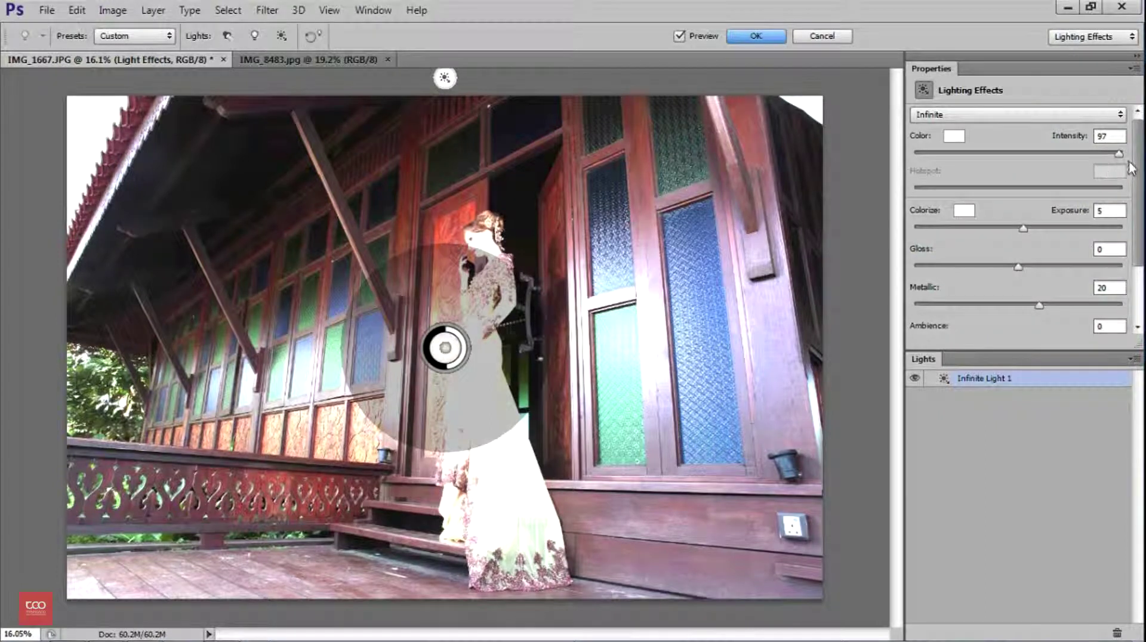
drag(1117, 154, 1063, 154)
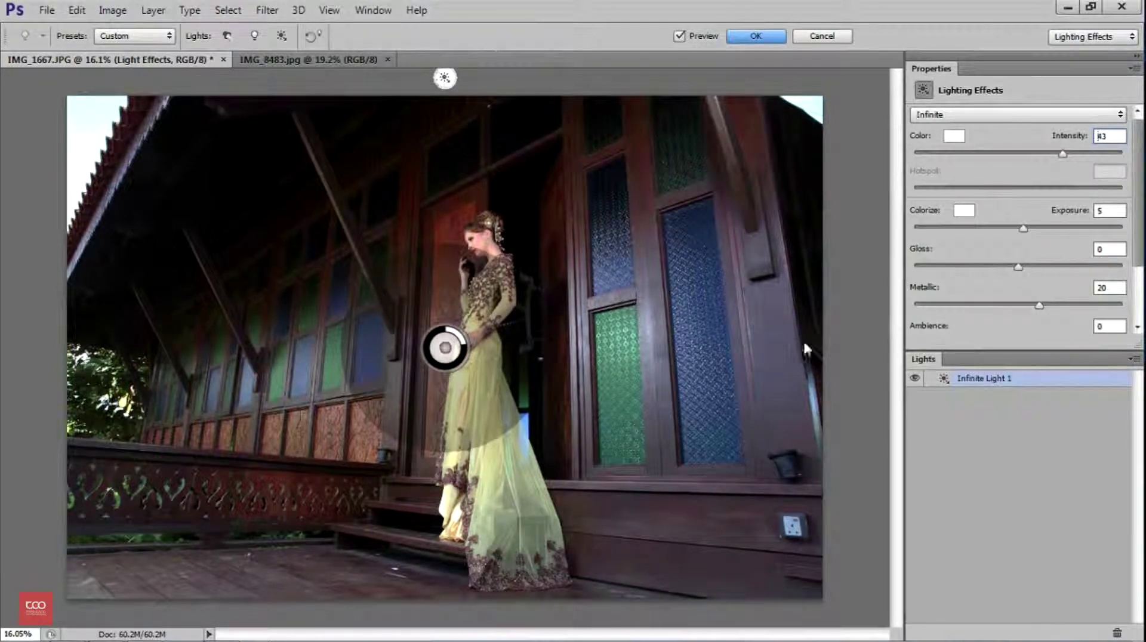
mouse_move(445, 347)
mouse_down()
mouse_move(496, 325)
mouse_move(560, 326)
mouse_move(572, 308)
mouse_move(543, 307)
mouse_up()
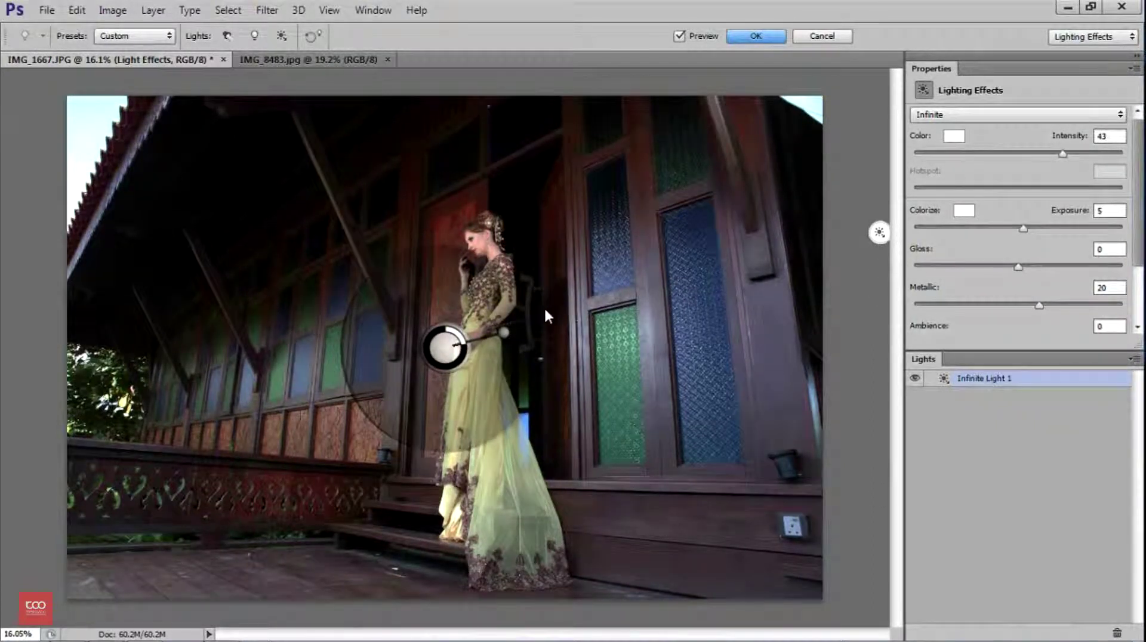
mouse_move(453, 352)
mouse_down()
mouse_move(468, 345)
mouse_move(462, 365)
mouse_move(328, 346)
mouse_up()
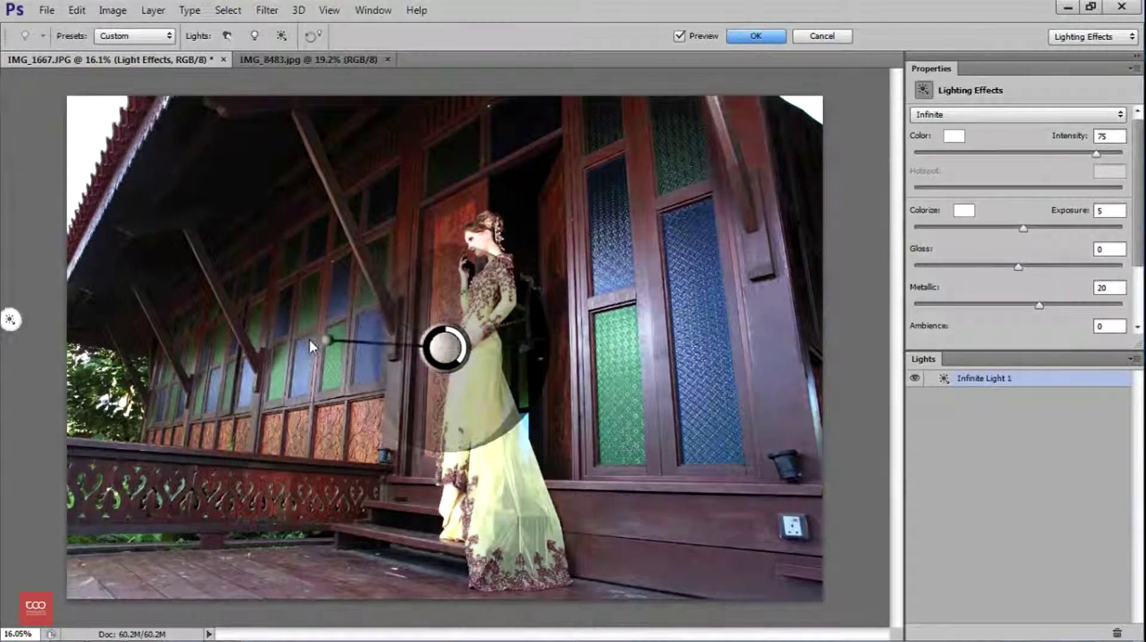